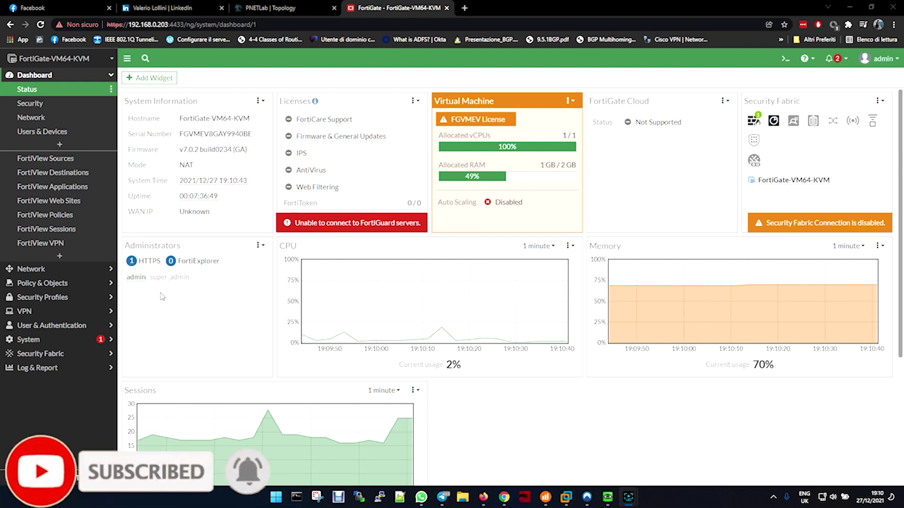
# Expand the System section in the sidebar while the Status dashboard stays visible
pyautogui.click(44, 339)
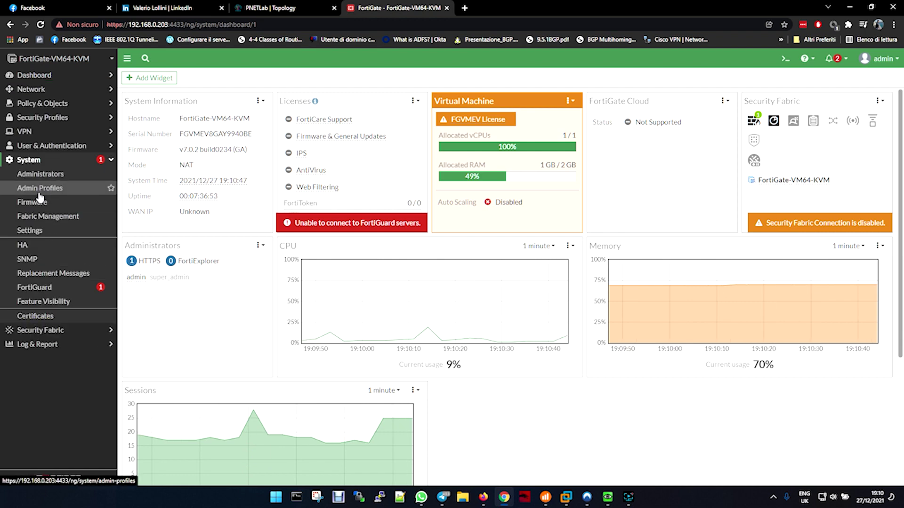
# Open System Settings and confirm the administrative HTTPS port is 4433, leaving it unchanged
pyautogui.click(42, 232)
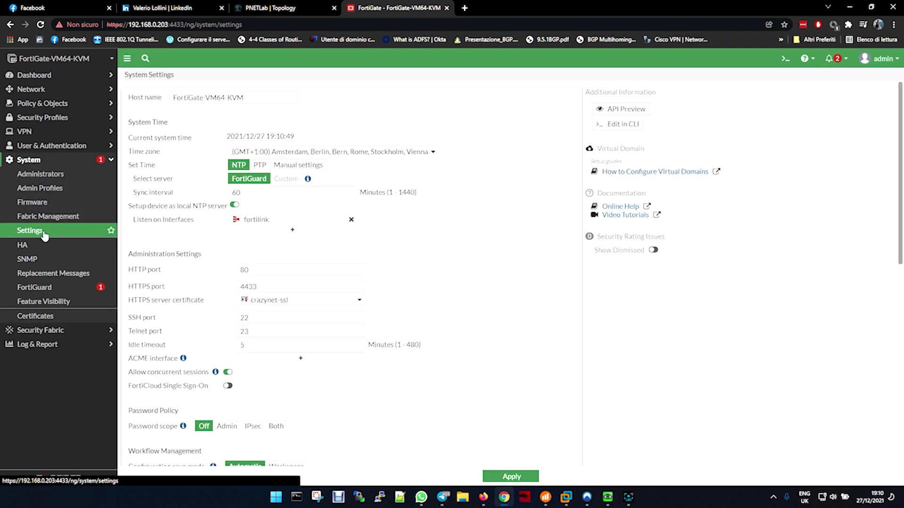
pyautogui.moveTo(270, 288); pyautogui.dragTo(234, 288)
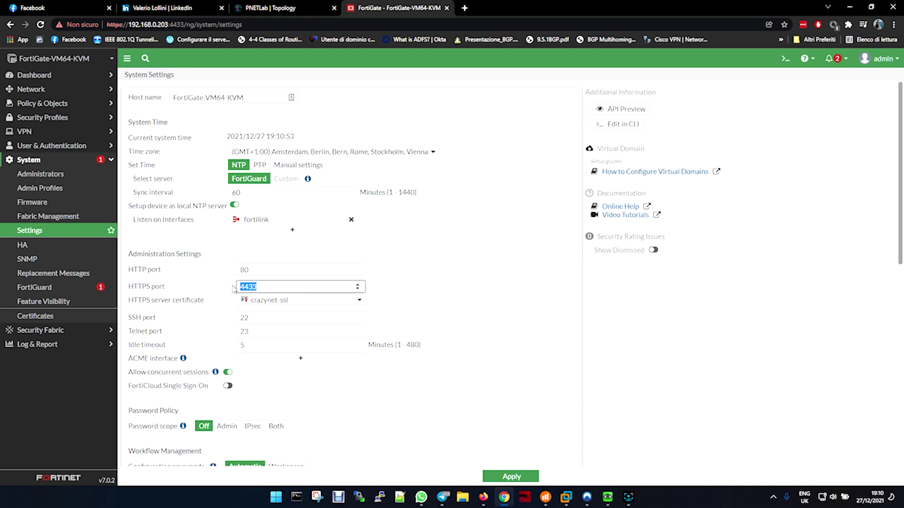
pyautogui.click(419, 304)
pyautogui.doubleClick(283, 287)
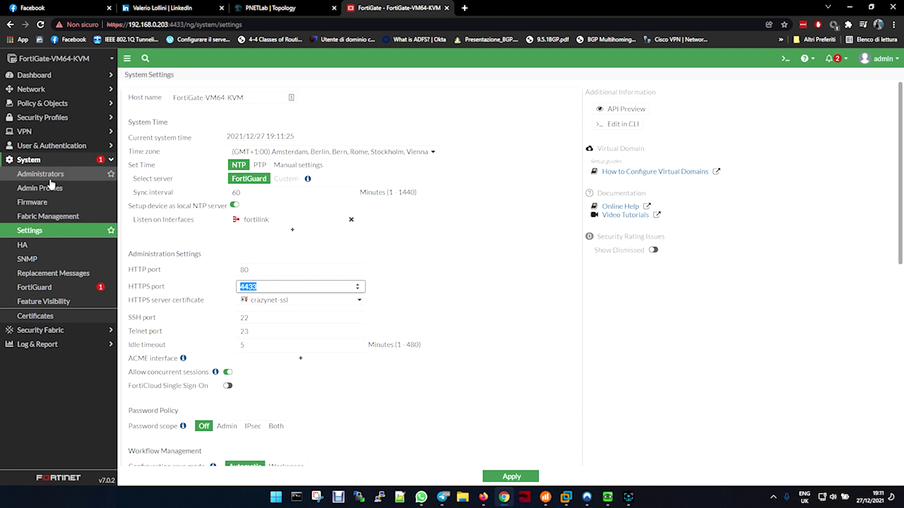
pyautogui.click(37, 164)
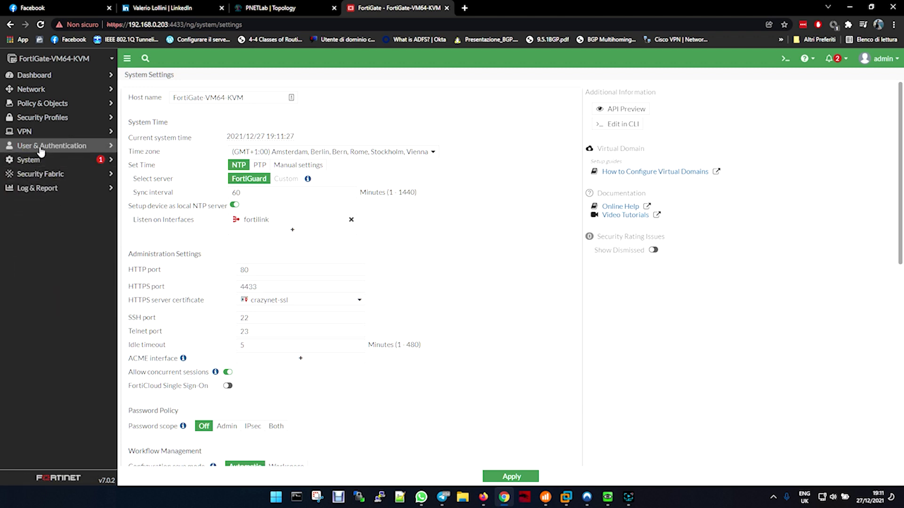
# Open the VPN-Portal entry from the SSL-VPN Portals list for editing
pyautogui.click(31, 135)
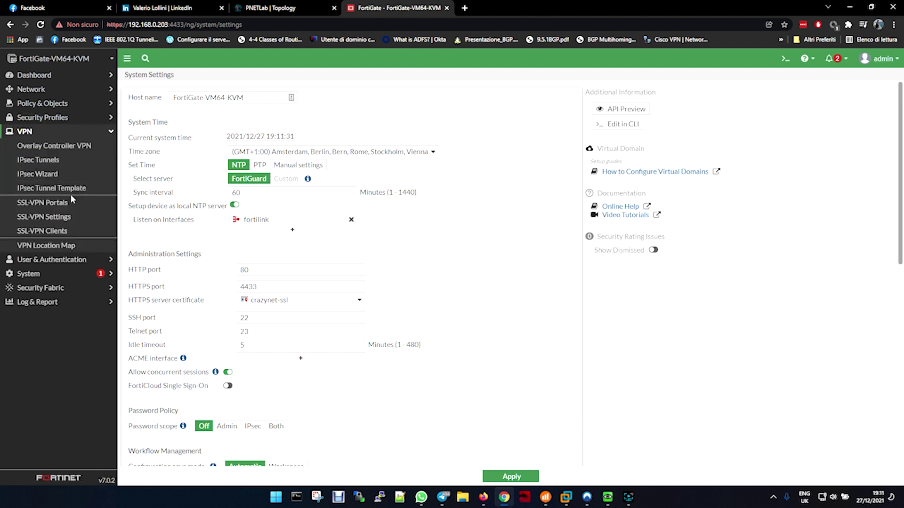
pyautogui.click(68, 204)
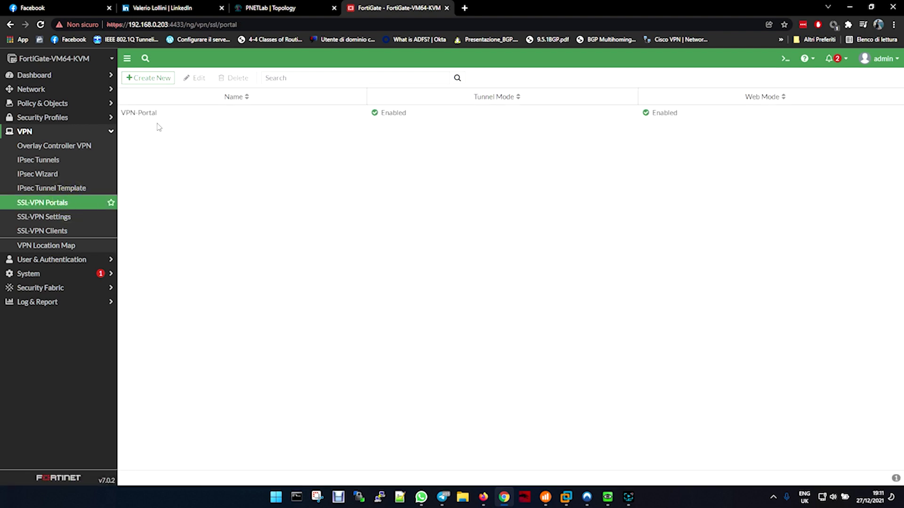
pyautogui.click(175, 119)
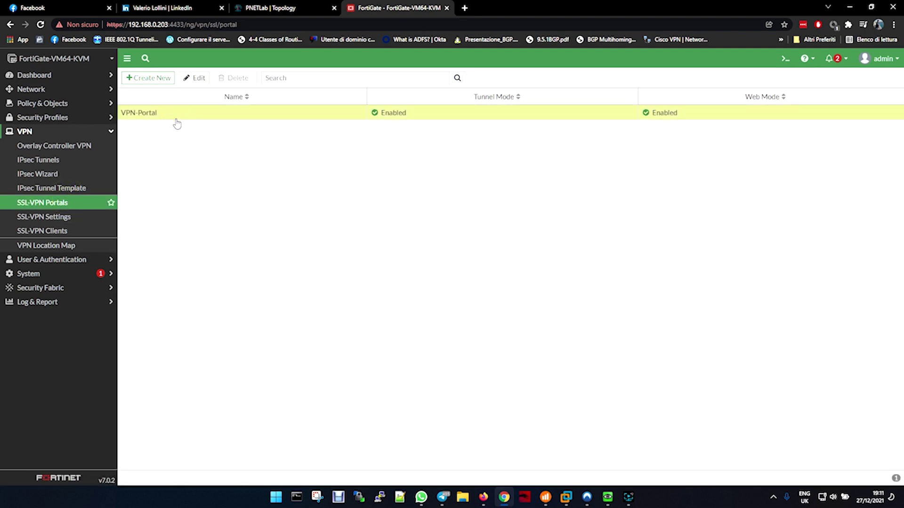
pyautogui.doubleClick(176, 121)
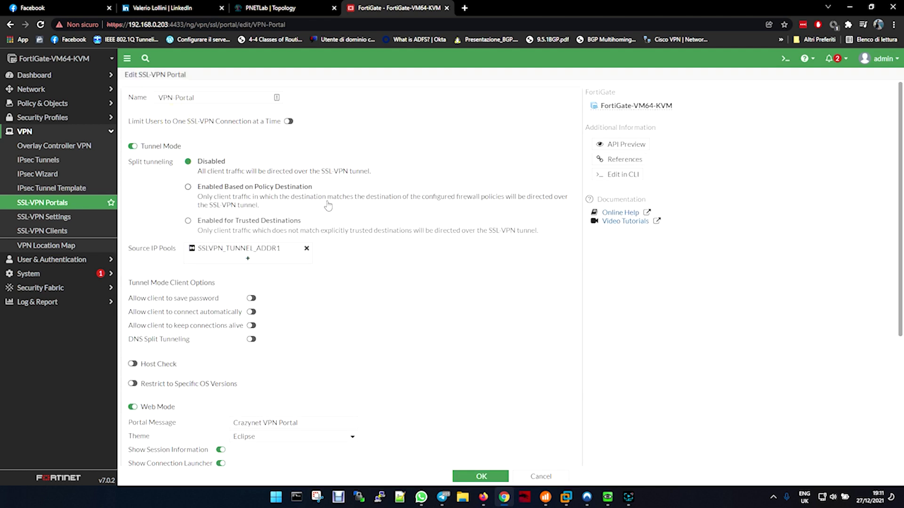
pyautogui.tripleClick(198, 99)
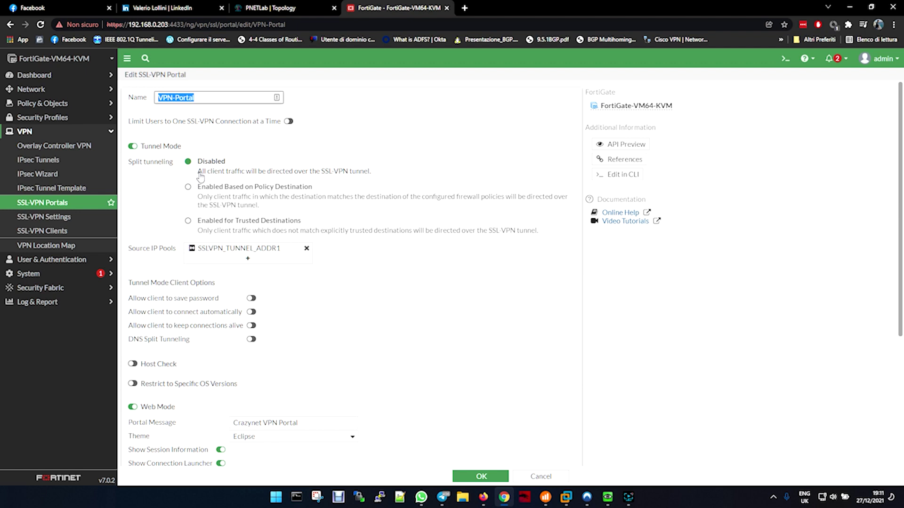
# Remove SSLVPN_TUNNEL_ADDR1 from Source IP Pools and add it back
pyautogui.scroll(-2, 359, 248)
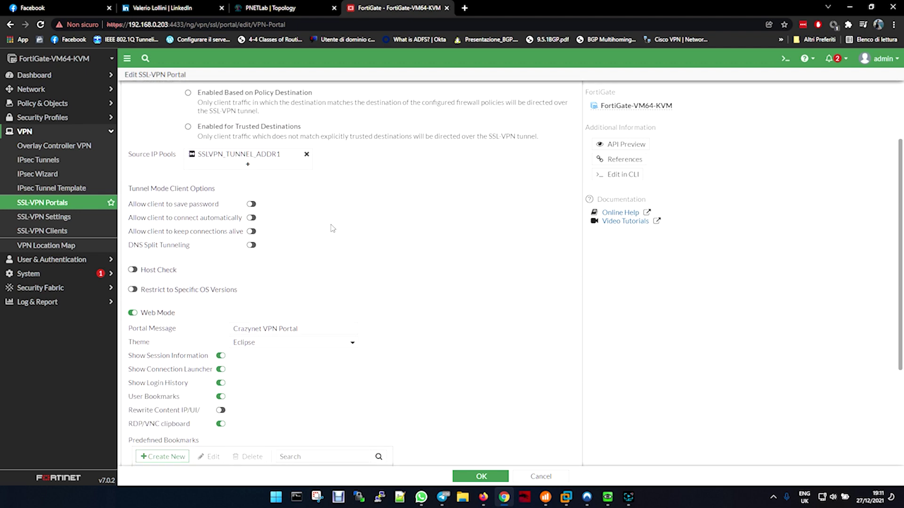
pyautogui.click(243, 161)
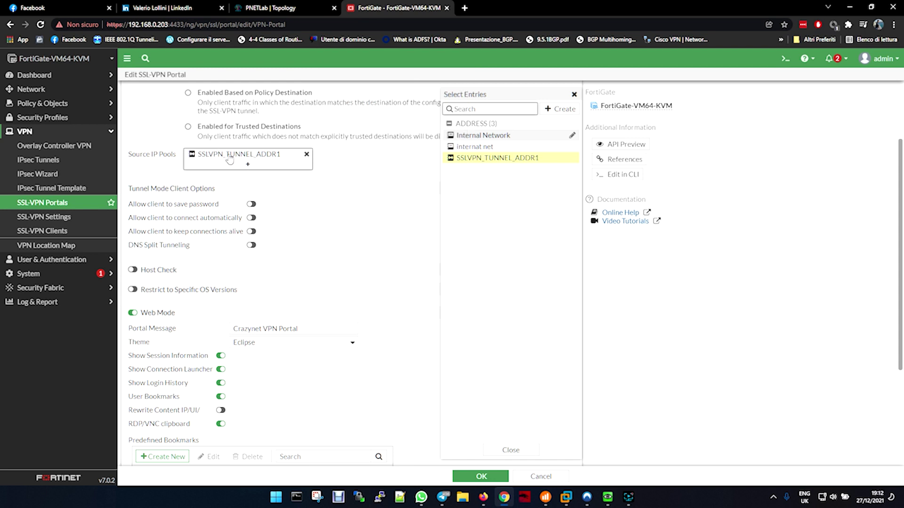
pyautogui.moveTo(512, 165)
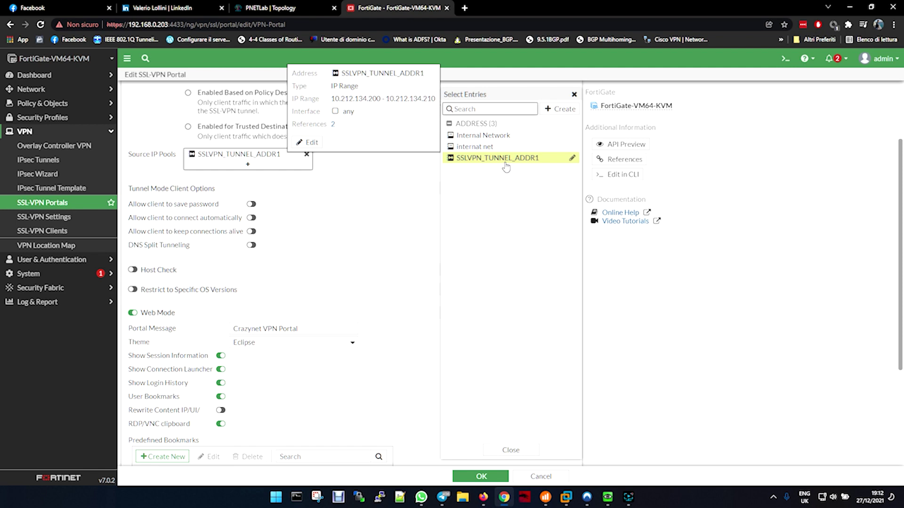
pyautogui.click(506, 162)
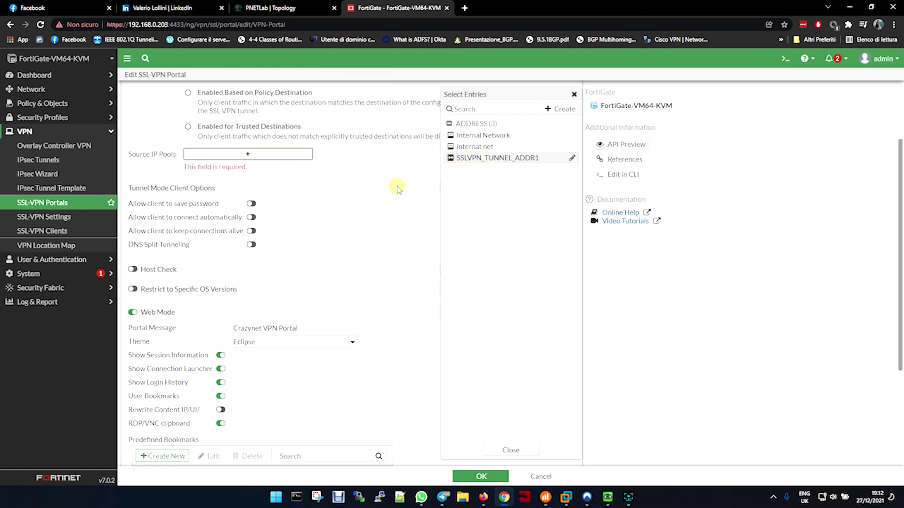
pyautogui.click(397, 187)
pyautogui.click(259, 154)
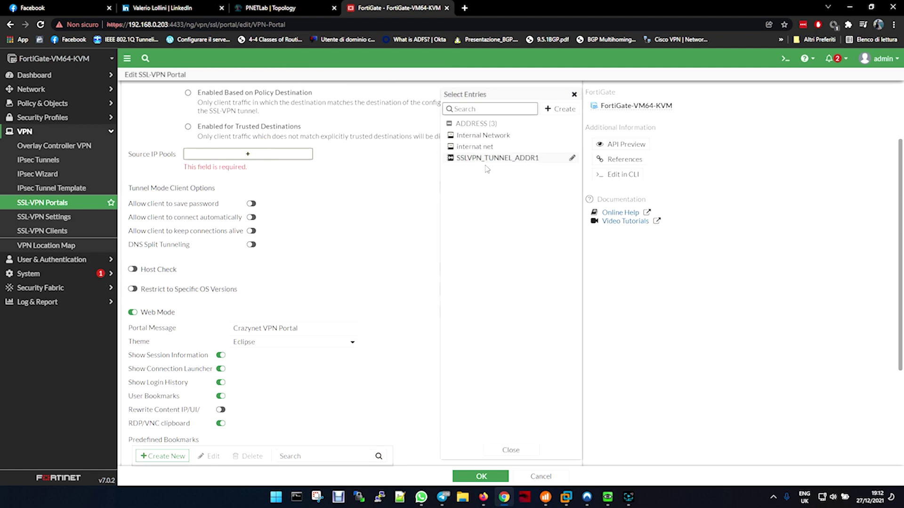
pyautogui.click(486, 160)
pyautogui.click(375, 173)
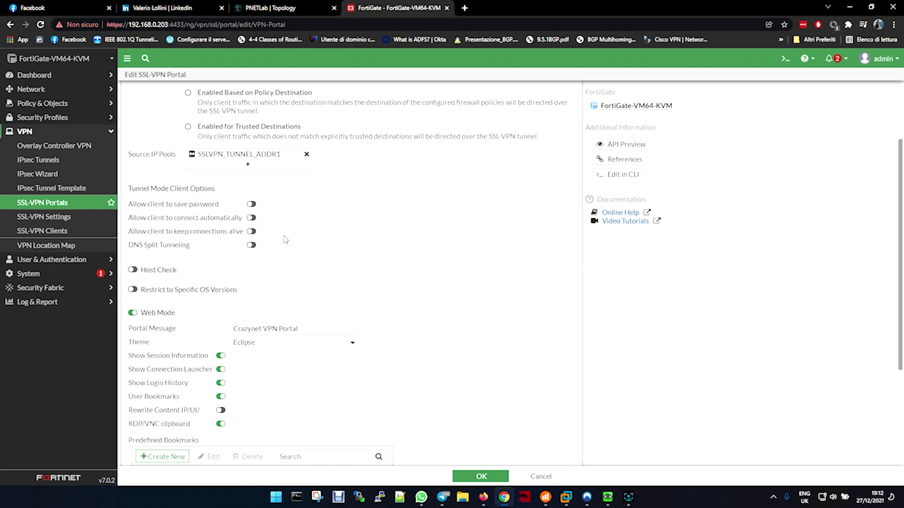
# Review the remaining portal options, including the portal message text
pyautogui.scroll(-2, 284, 239)
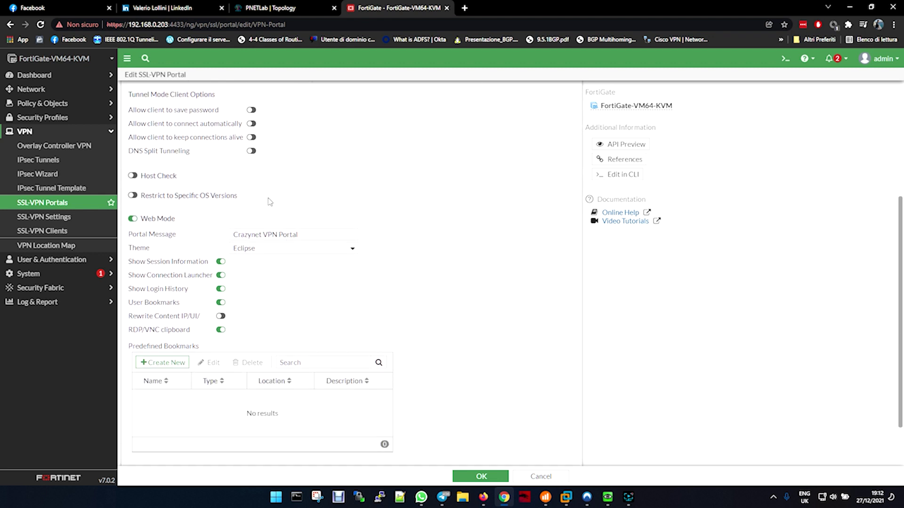
pyautogui.tripleClick(311, 236)
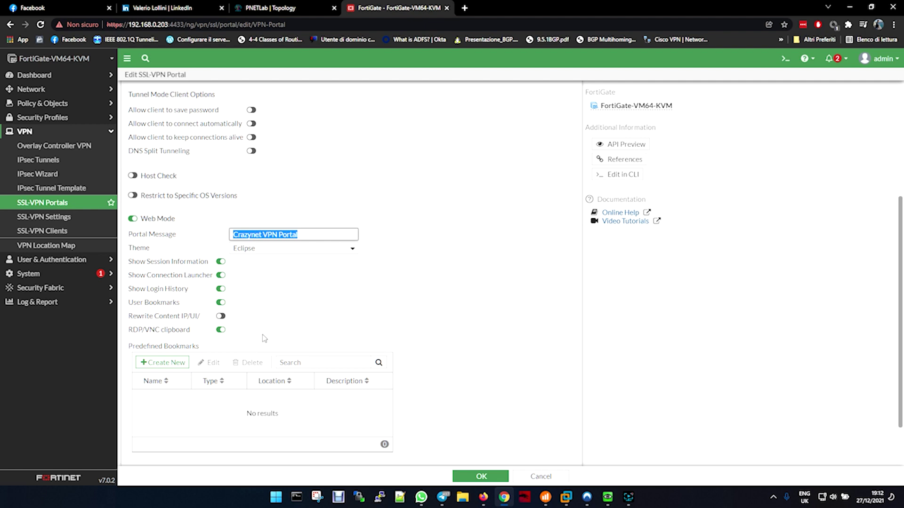
pyautogui.scroll(-2, 372, 329)
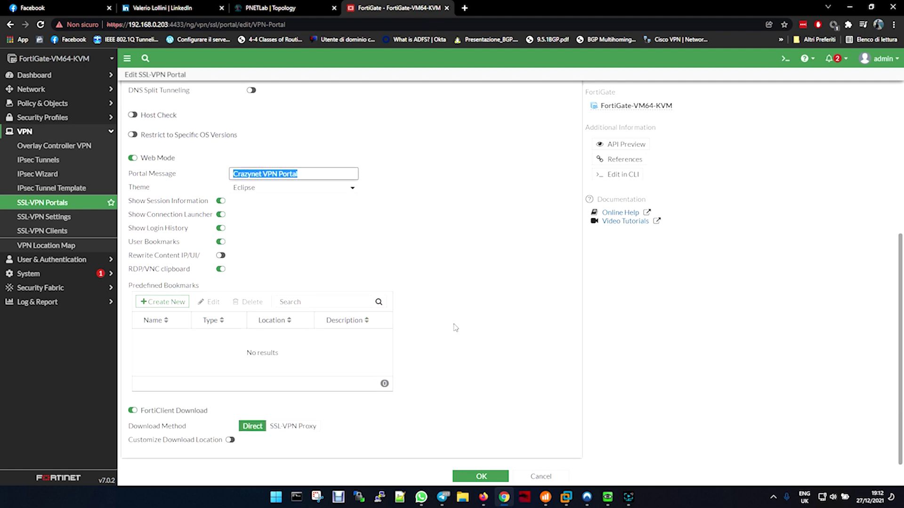
pyautogui.click(66, 218)
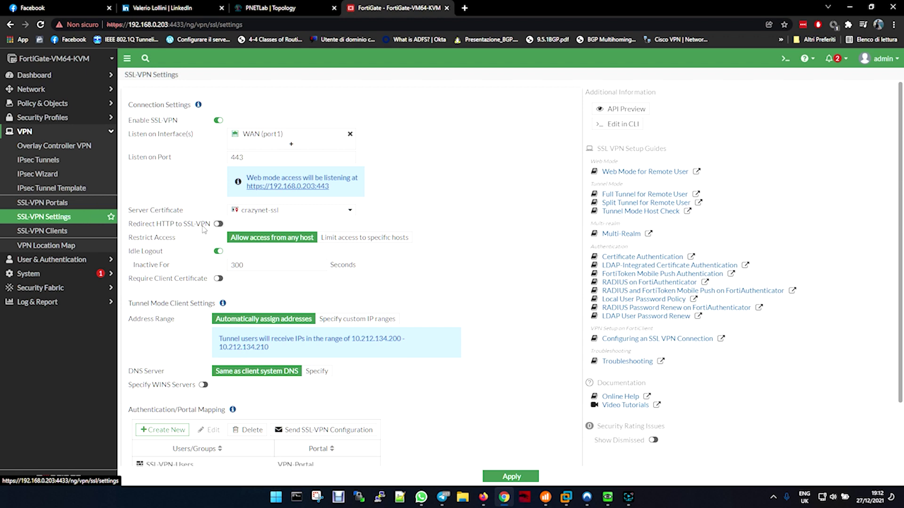
# Check the port 443 listener and VPN-Portal mapping in SSL-VPN Settings, then apply
pyautogui.click(254, 160)
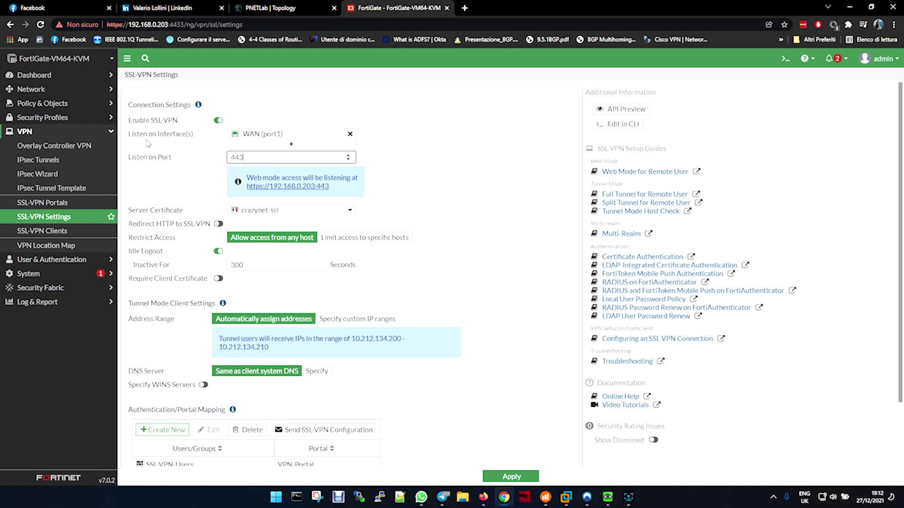
pyautogui.moveTo(281, 138)
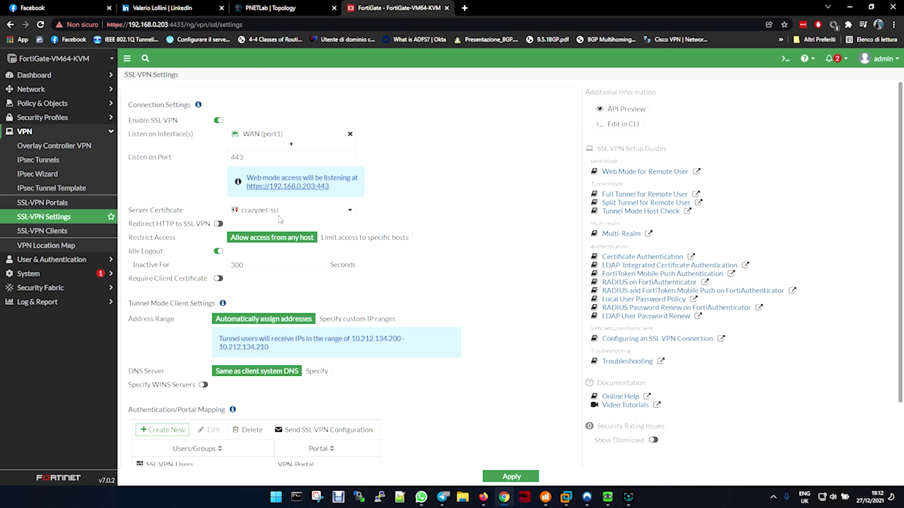
pyautogui.scroll(-2, 470, 231)
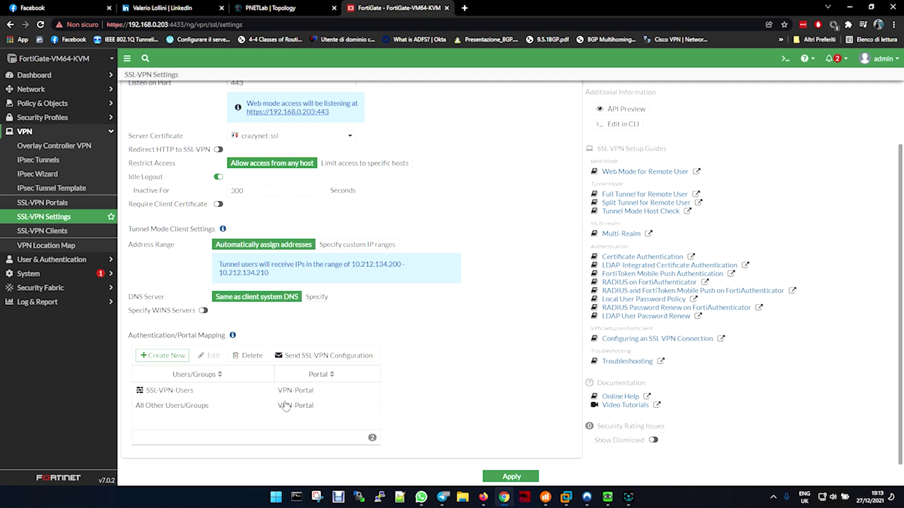
pyautogui.moveTo(180, 395)
pyautogui.click(511, 477)
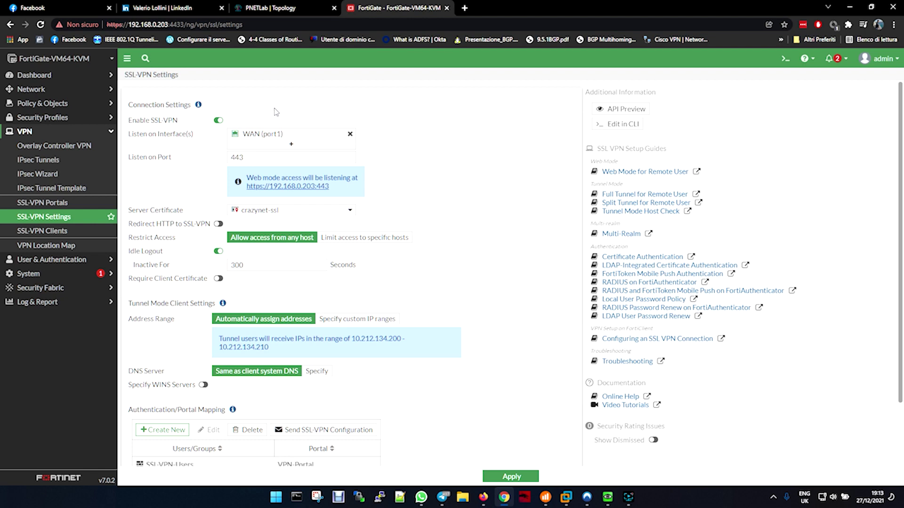
# Open the SSL VPN POLICY firewall rule for editing and review its settings
pyautogui.click(53, 103)
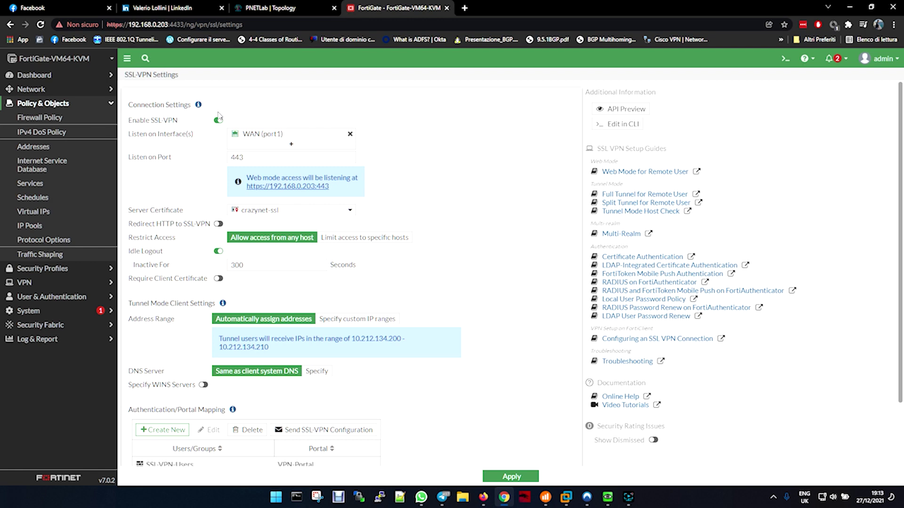
pyautogui.click(46, 120)
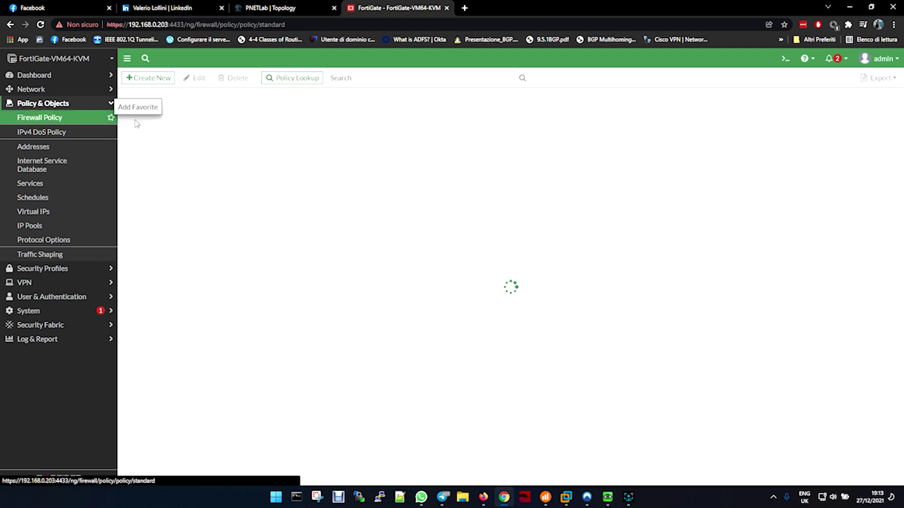
pyautogui.moveTo(240, 148)
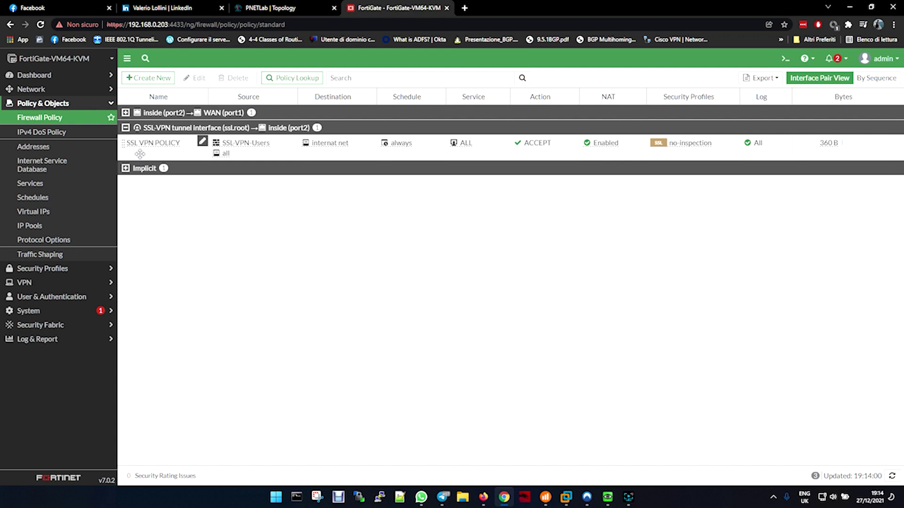
pyautogui.click(253, 157)
pyautogui.click(163, 147)
pyautogui.doubleClick(164, 147)
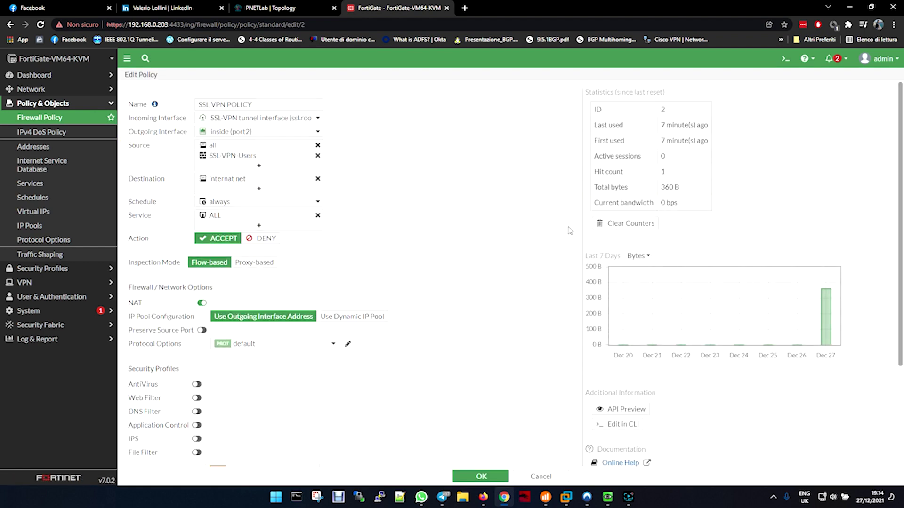
pyautogui.moveTo(254, 154)
pyautogui.scroll(-3, 417, 270)
pyautogui.scroll(1, 416, 272)
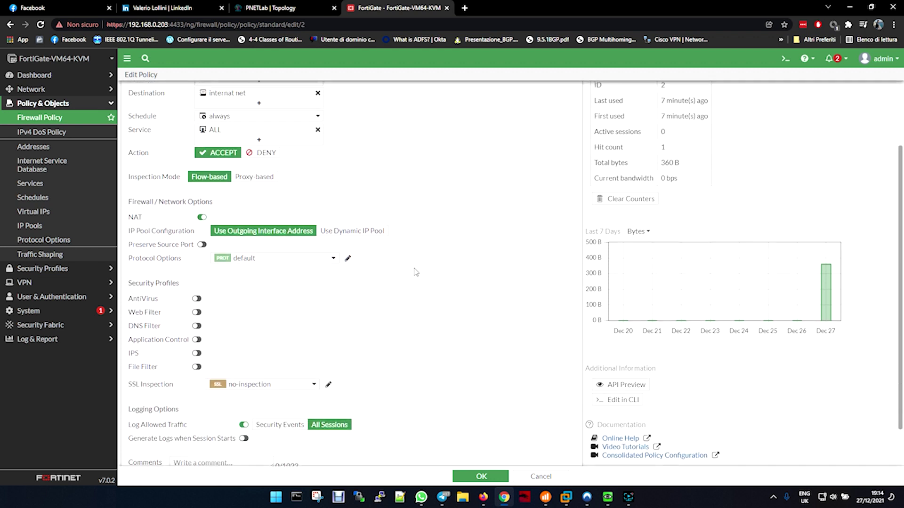
pyautogui.scroll(2, 414, 272)
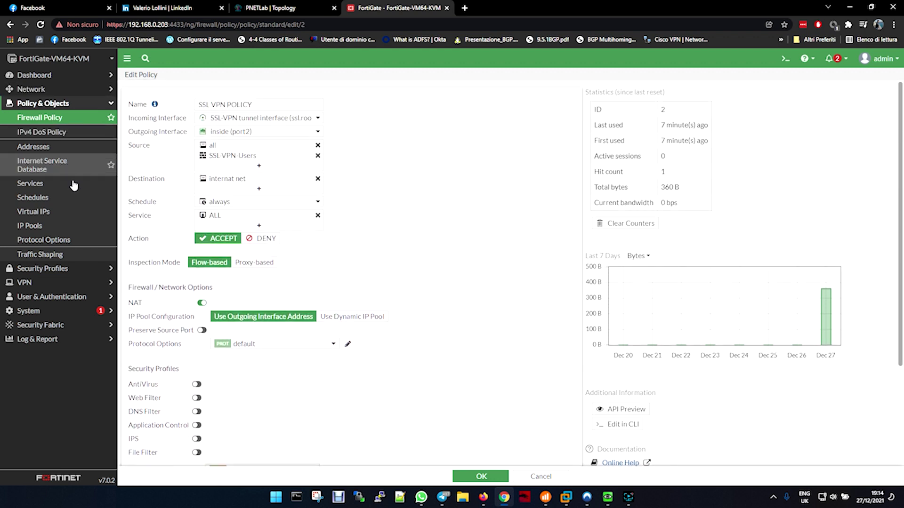
# Expand Dashboard, then bring the Windows VM with the SSL-VPN login page to centre
pyautogui.click(30, 76)
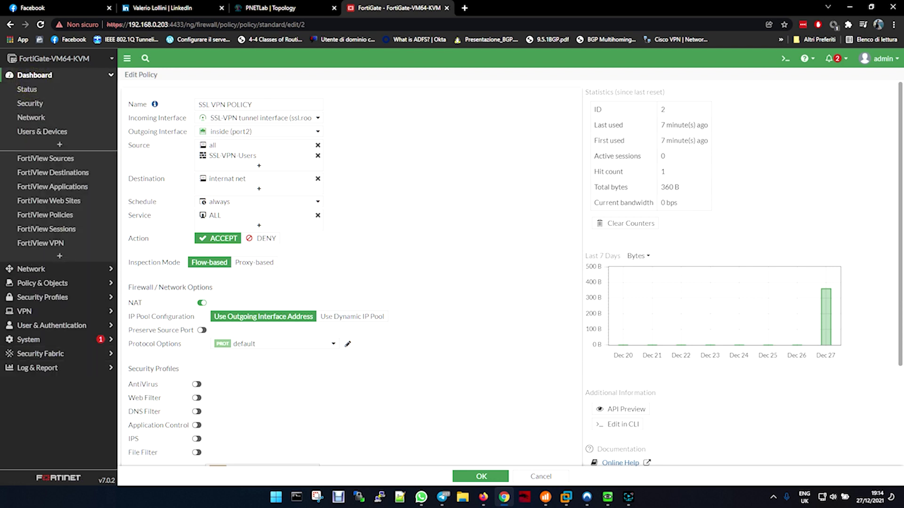
pyautogui.hotkey('alt', 'Tab')
pyautogui.moveTo(696, 102); pyautogui.dragTo(616, 64)
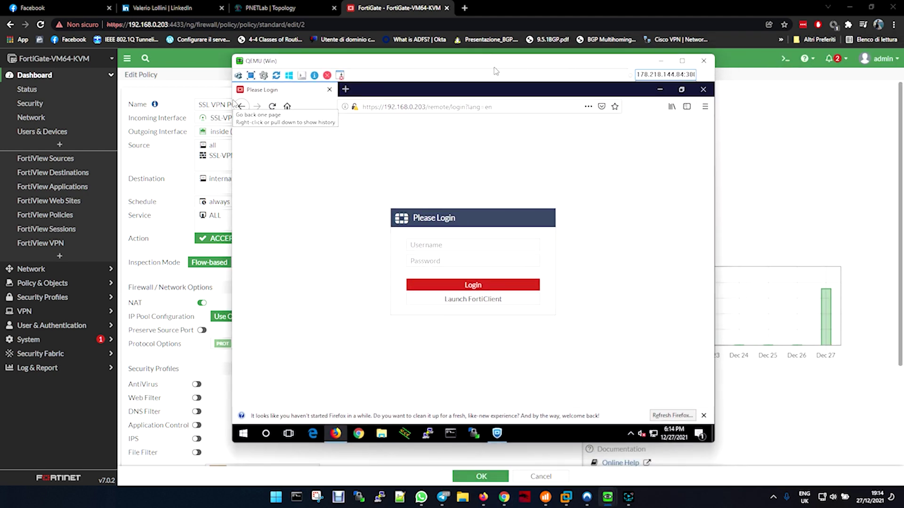
# Glance at the PNETLab topology, then return to the Windows VM login page
pyautogui.click(296, 14)
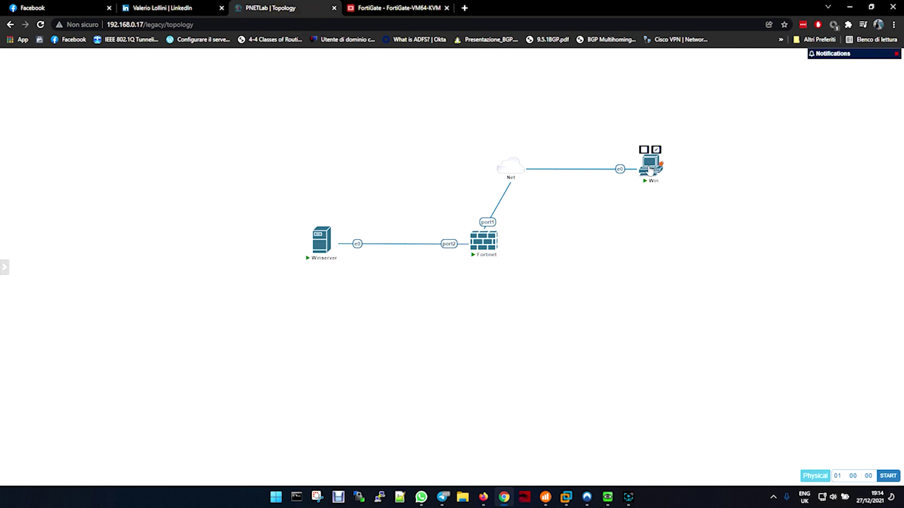
pyautogui.click(407, 14)
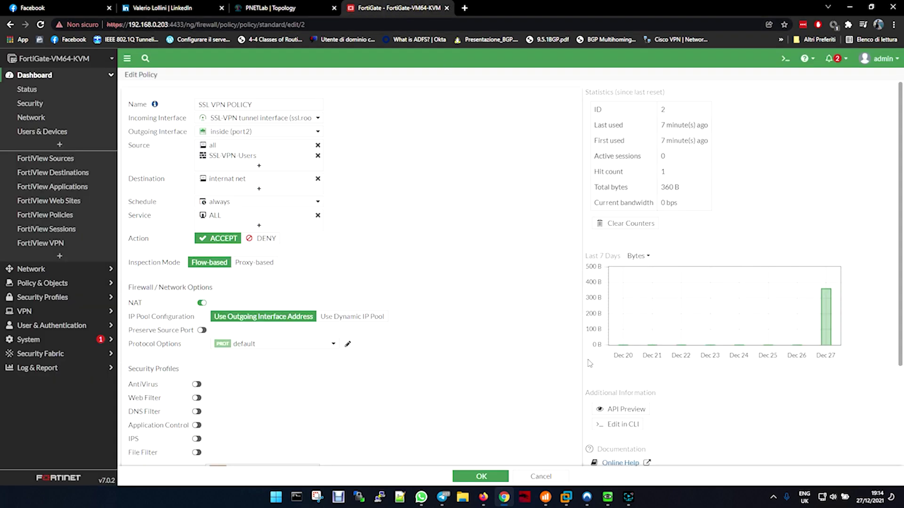
pyautogui.moveTo(613, 504)
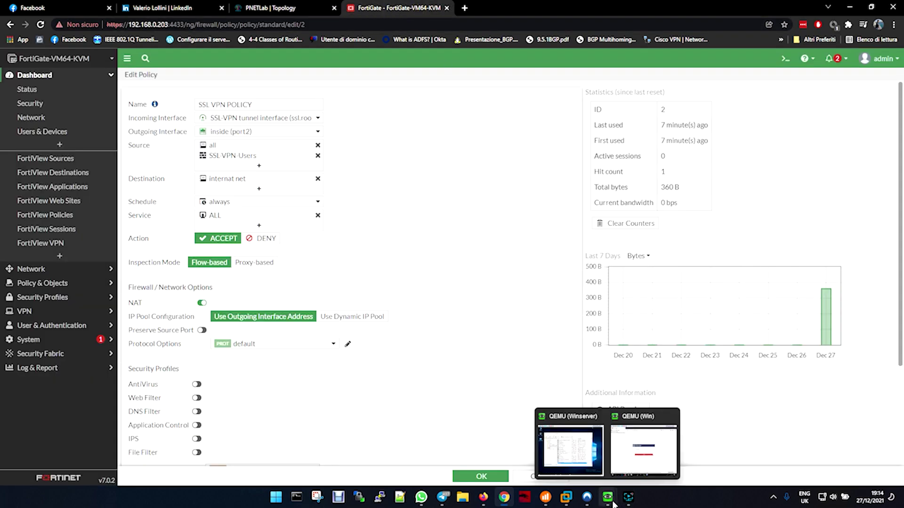
pyautogui.click(643, 450)
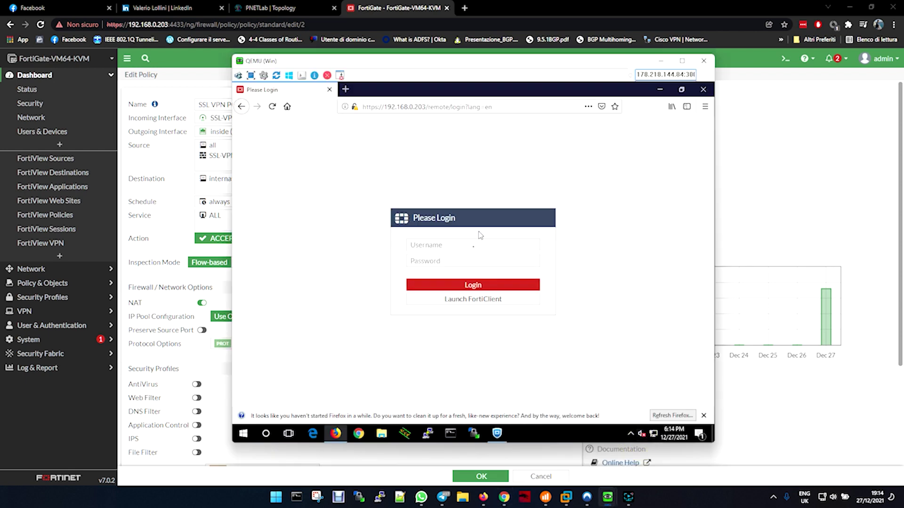
# Log in to the SSL-VPN portal with the VPN user's username and password
pyautogui.click(473, 246)
pyautogui.write('valerio')
pyautogui.press('Tab')
pyautogui.write('•')
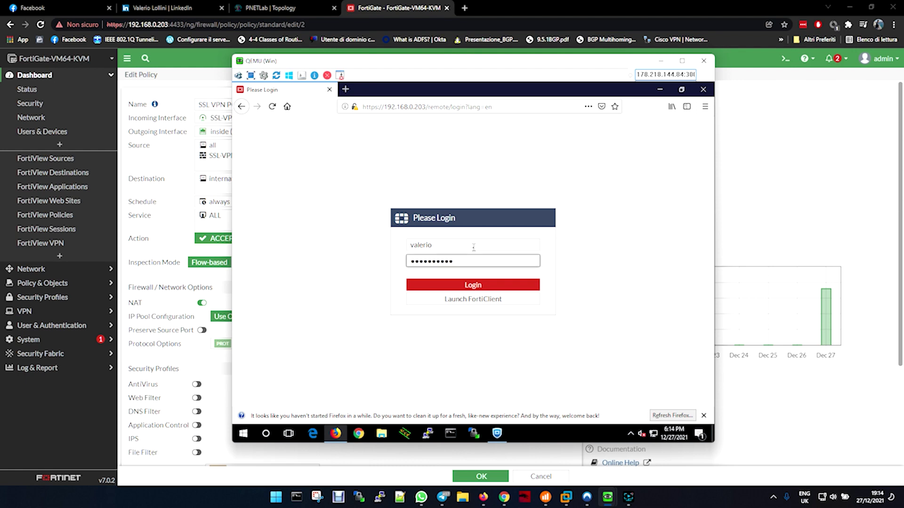
pyautogui.press('Return')
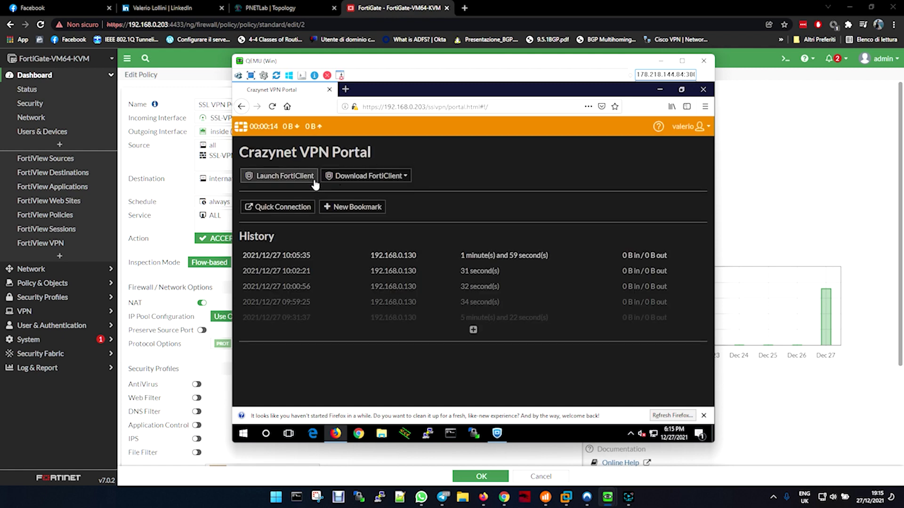
# Download FortiClient for Windows from the portal and minimize Firefox
pyautogui.click(383, 184)
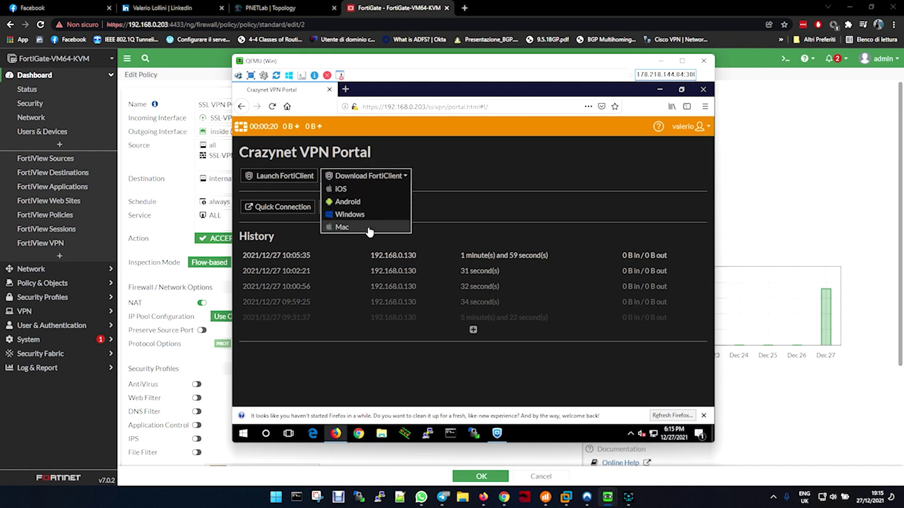
pyautogui.click(362, 215)
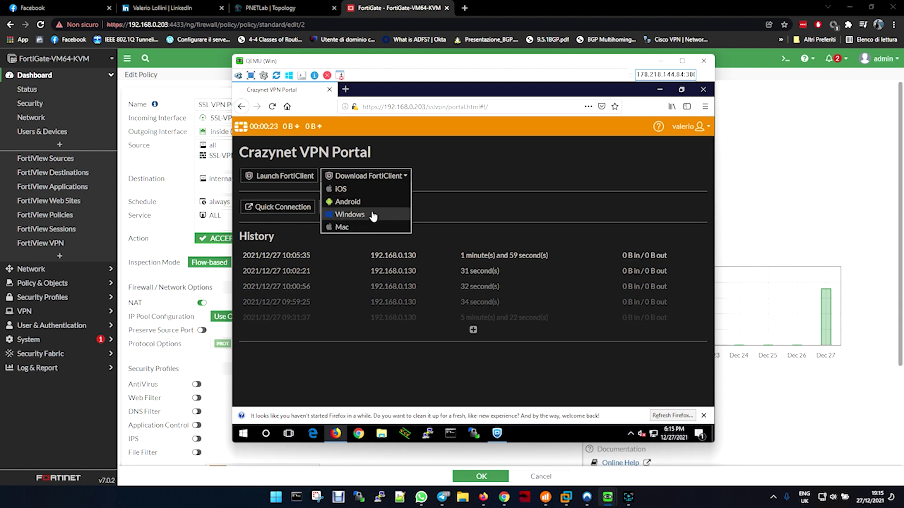
pyautogui.click(561, 168)
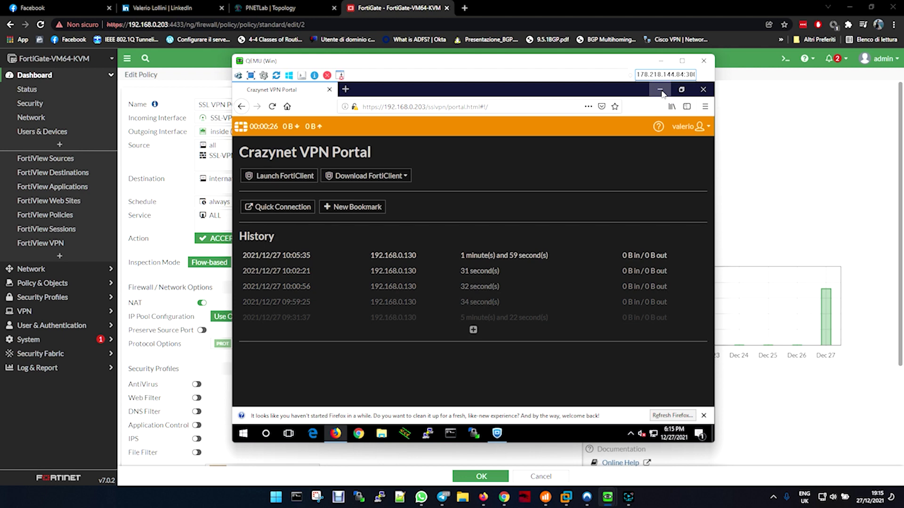
pyautogui.click(660, 90)
# Move the crazynet-ssl.cer certificate next to the FortiClient installer on the desktop
pyautogui.moveTo(251, 294); pyautogui.dragTo(594, 197)
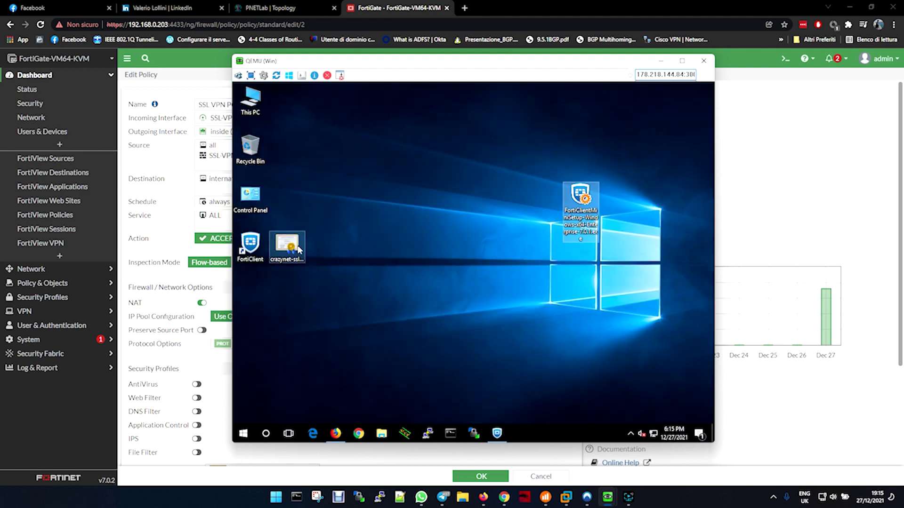
pyautogui.moveTo(353, 216); pyautogui.dragTo(411, 215)
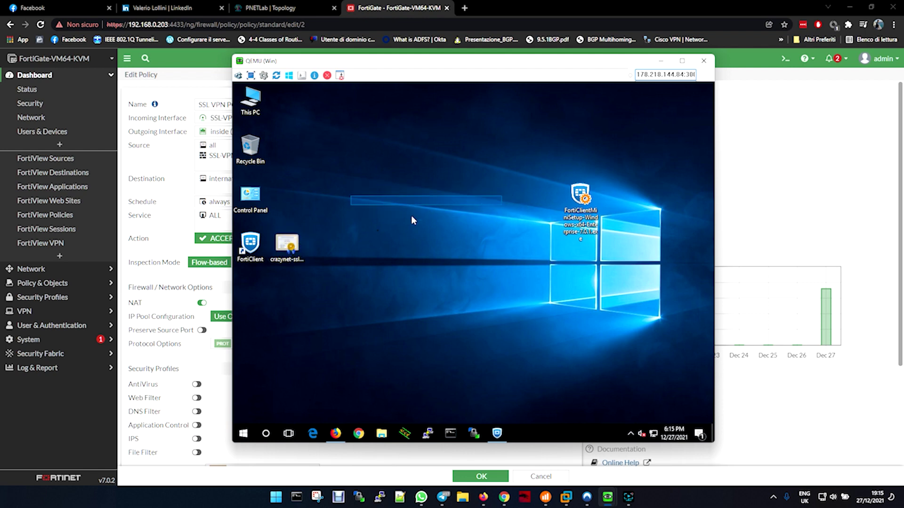
pyautogui.click(286, 252)
pyautogui.moveTo(301, 225); pyautogui.dragTo(311, 213)
pyautogui.moveTo(367, 204); pyautogui.dragTo(367, 204)
pyautogui.click(285, 252)
pyautogui.moveTo(285, 252); pyautogui.dragTo(601, 266)
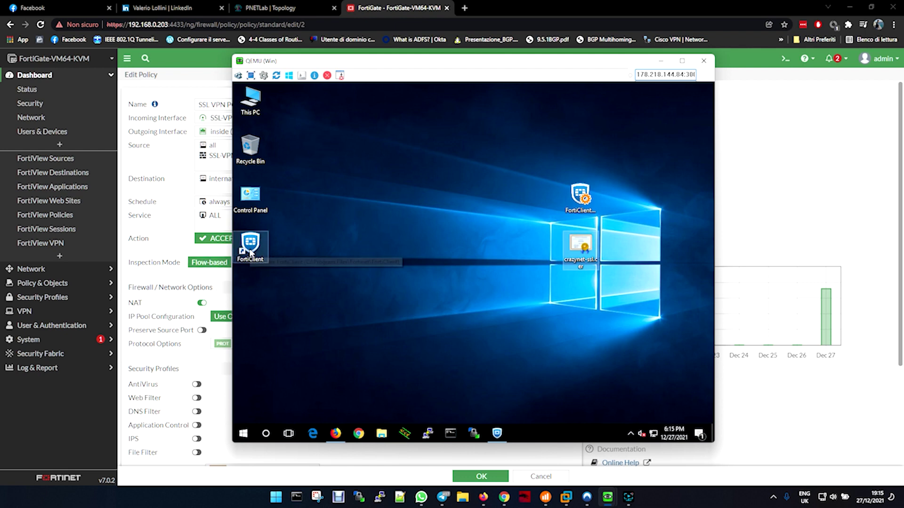
# Connect FortiClient to Crazynet with the VPN user's credentials, obtaining IP 10.212.134.200
pyautogui.click(495, 440)
pyautogui.click(508, 304)
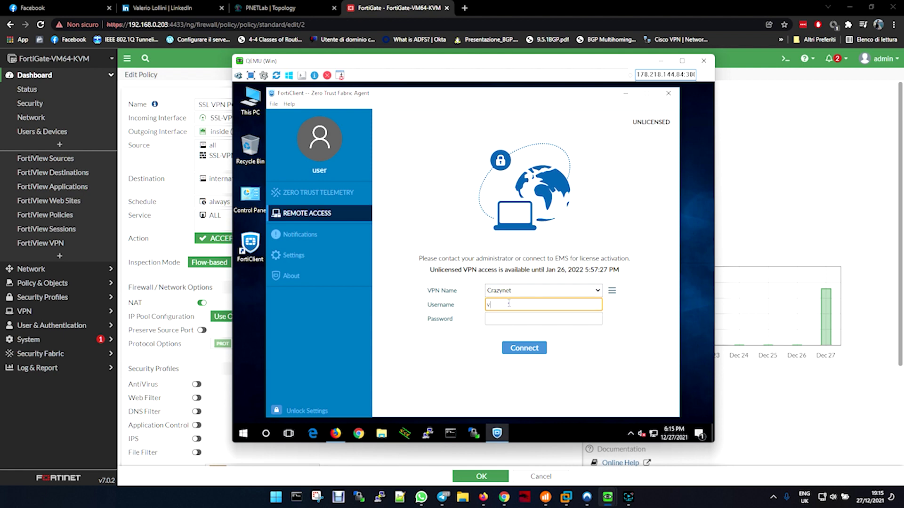
pyautogui.write('valerio')
pyautogui.press('Tab')
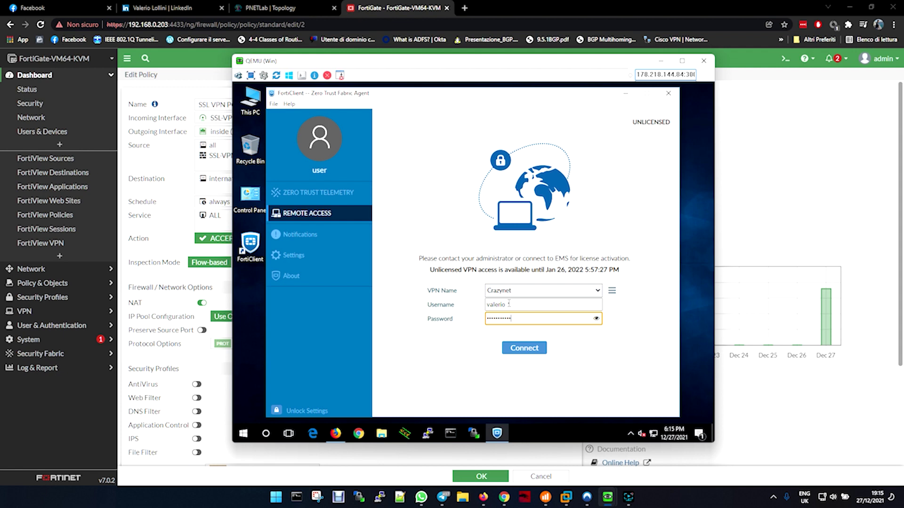
pyautogui.press('Return')
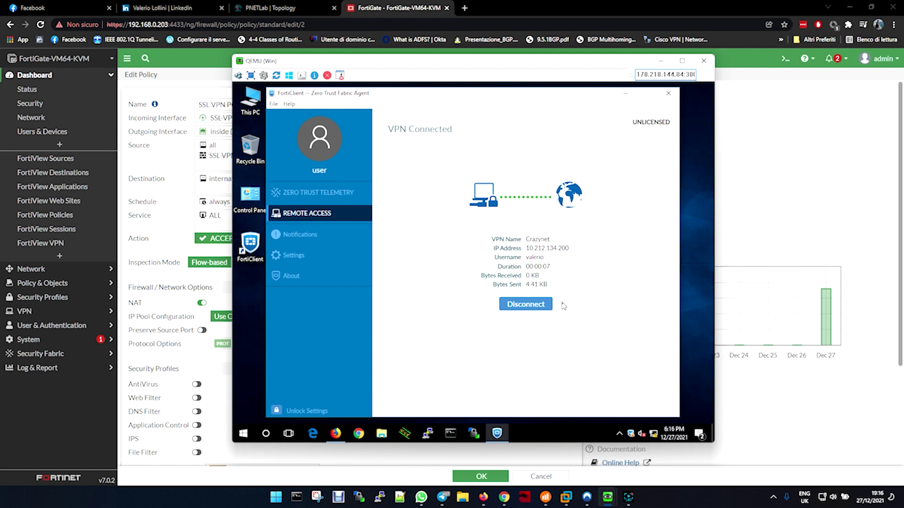
pyautogui.moveTo(351, 61); pyautogui.dragTo(903, 63)
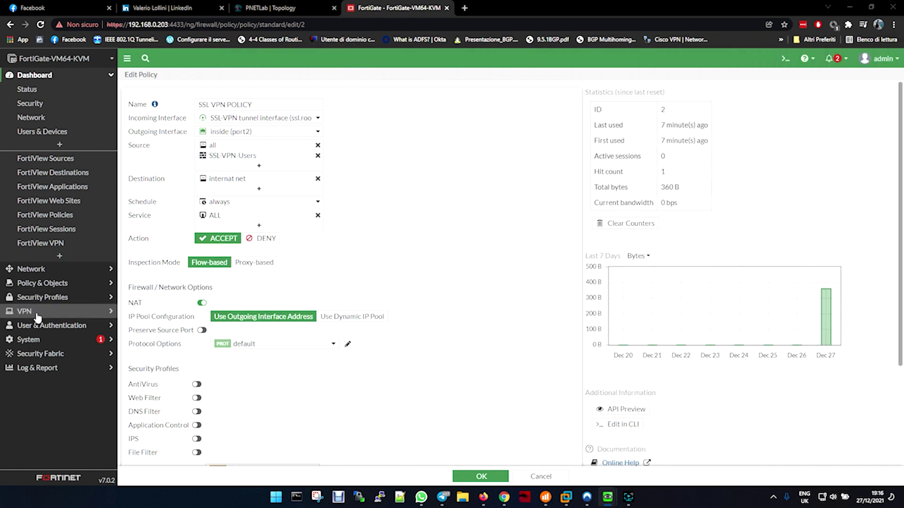
# Show Log Details for the newest ssl-new-con entry in VPN Events, then check Local Traffic
pyautogui.click(44, 369)
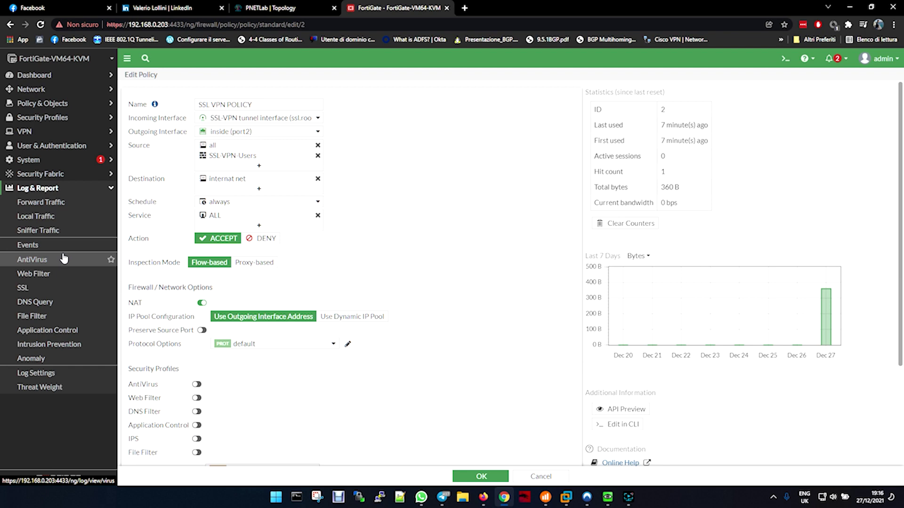
pyautogui.click(45, 246)
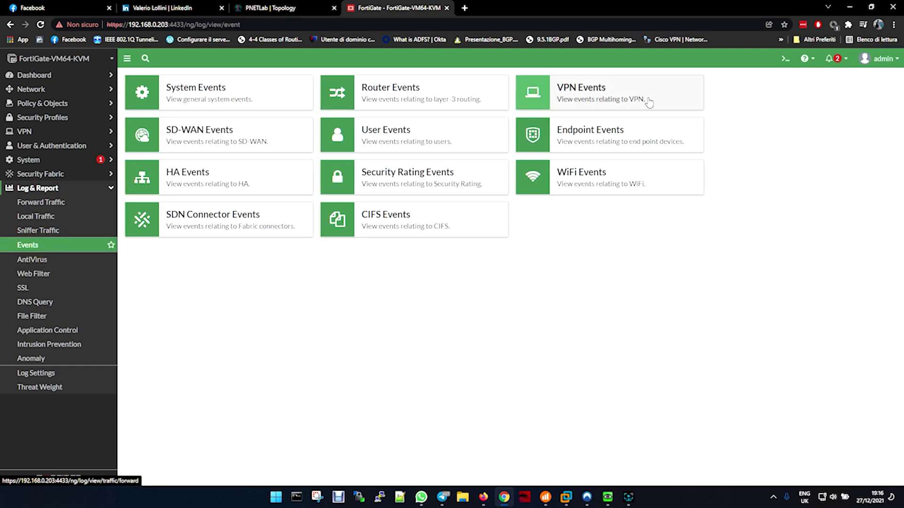
pyautogui.click(596, 104)
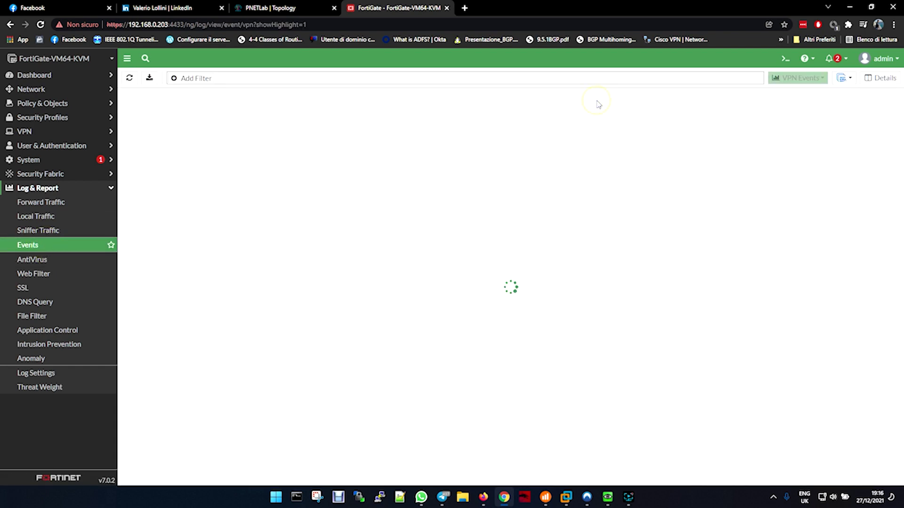
pyautogui.click(548, 112)
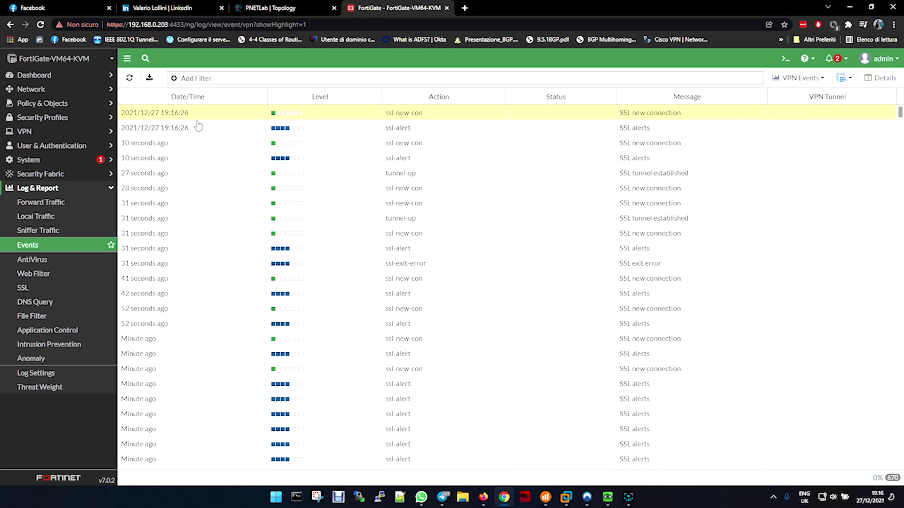
pyautogui.doubleClick(671, 113)
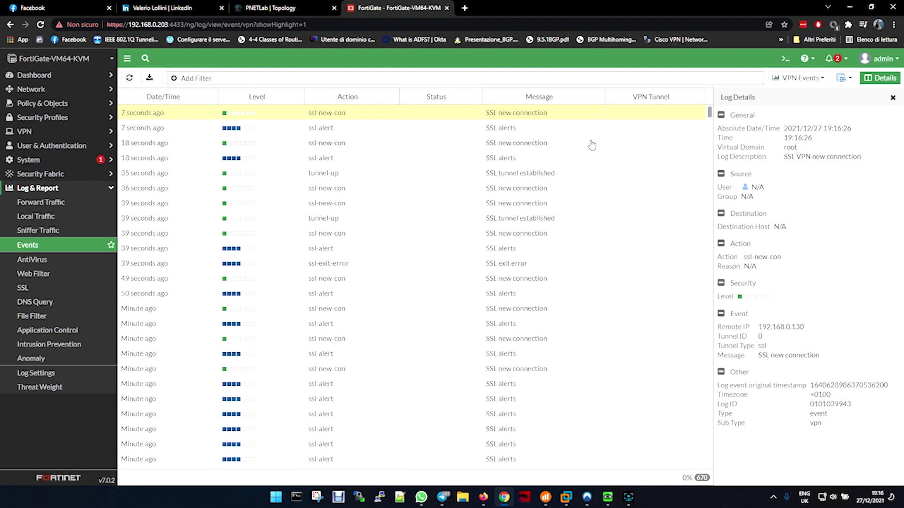
pyautogui.click(54, 216)
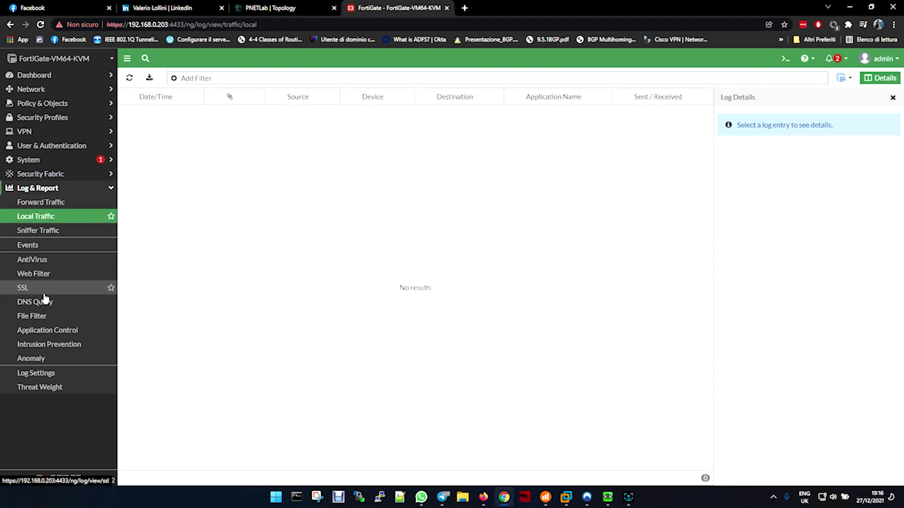
# Browse FortiView VPN, Sessions, Policies, Web Sites, Applications and Destinations, ending on Users & Devices
pyautogui.click(45, 75)
pyautogui.click(55, 132)
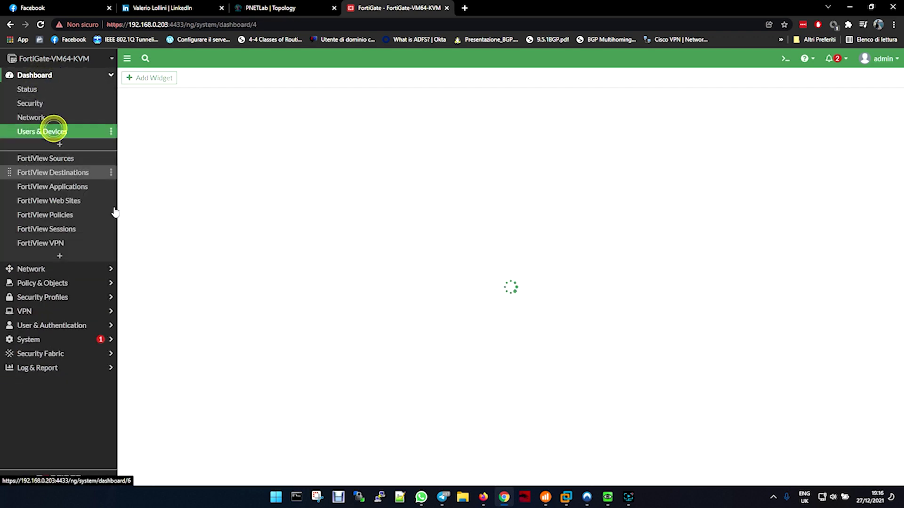
pyautogui.click(83, 246)
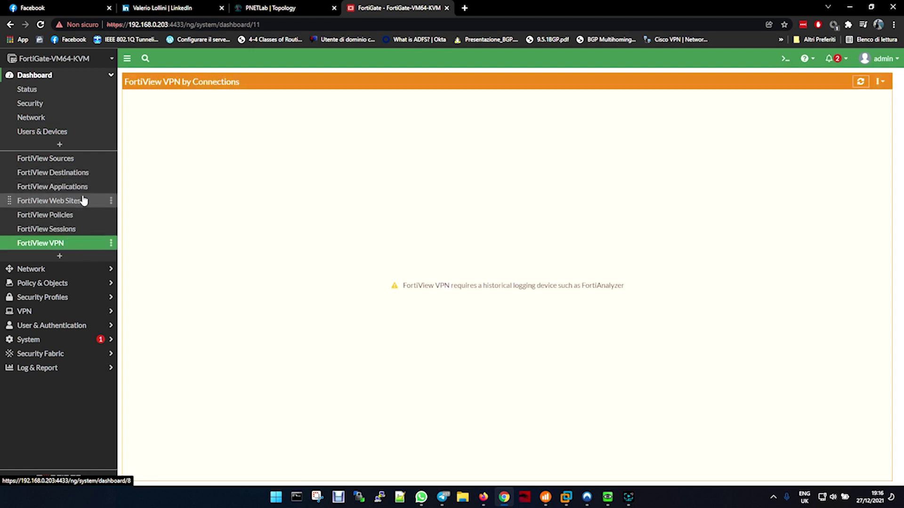
pyautogui.click(71, 232)
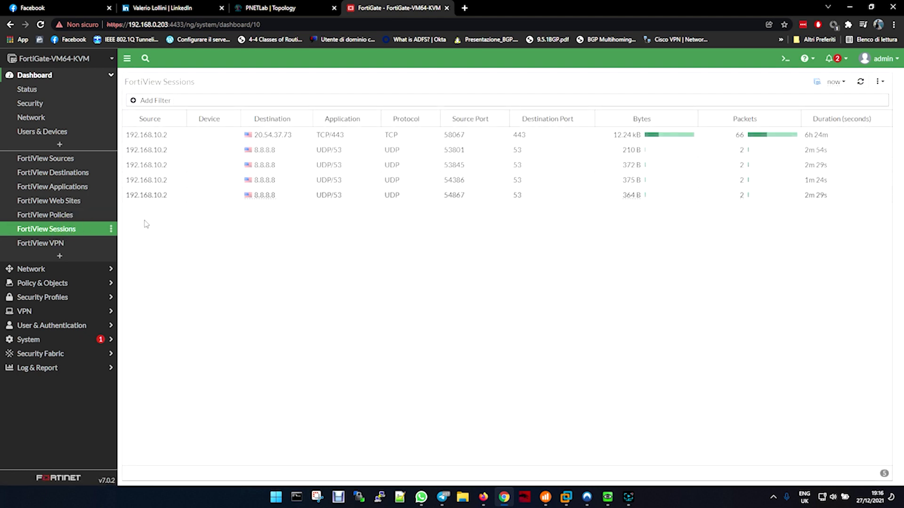
pyautogui.click(65, 219)
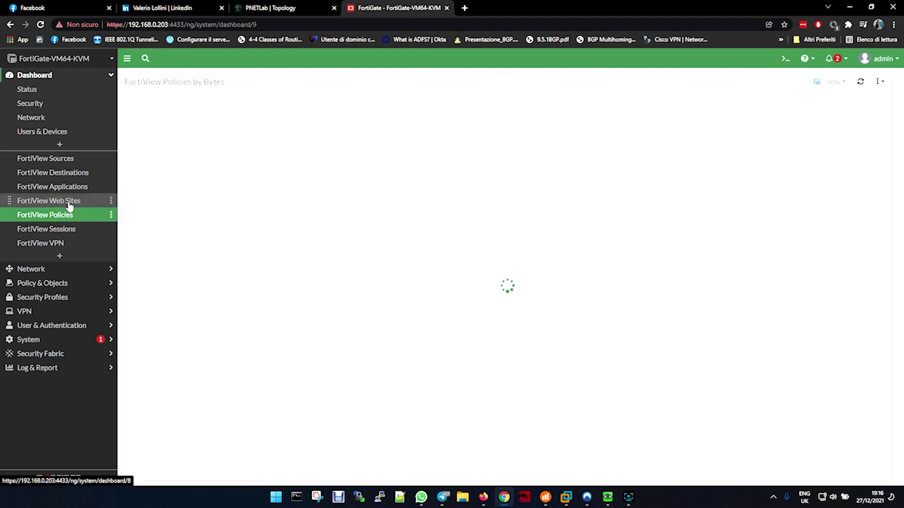
pyautogui.click(69, 203)
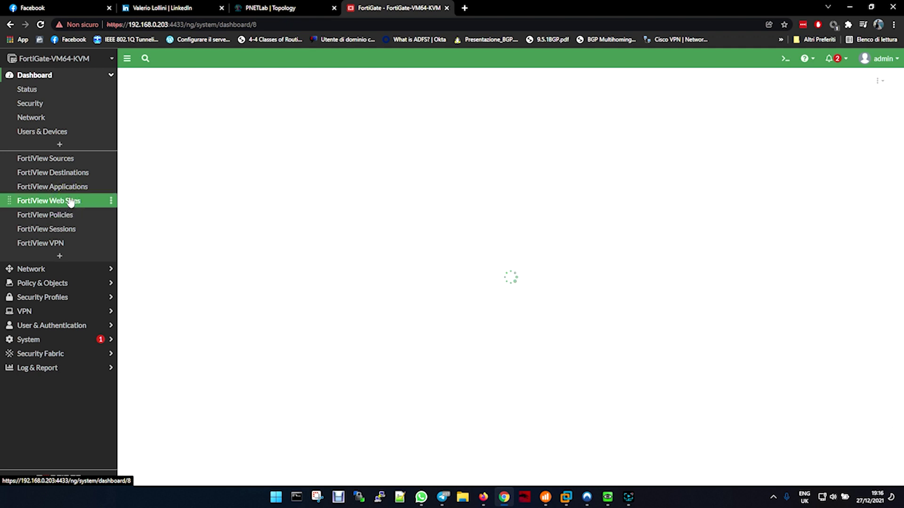
pyautogui.click(73, 191)
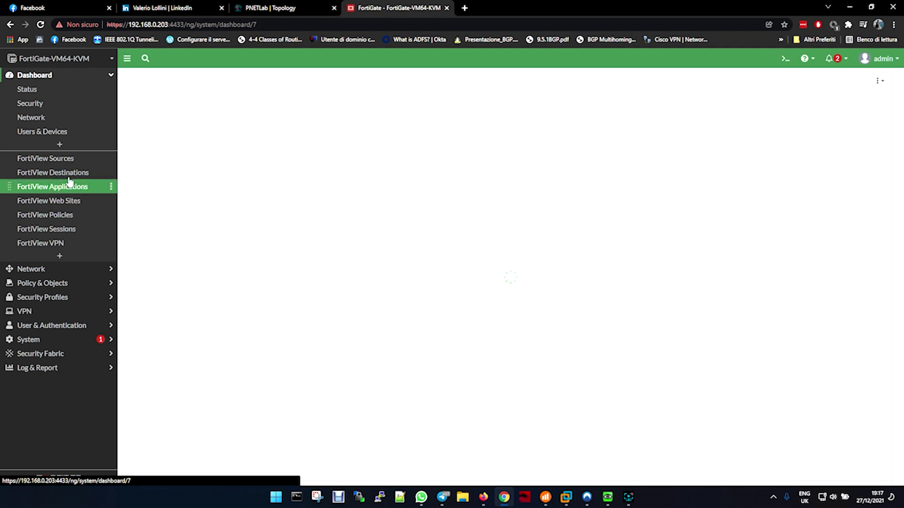
pyautogui.click(69, 174)
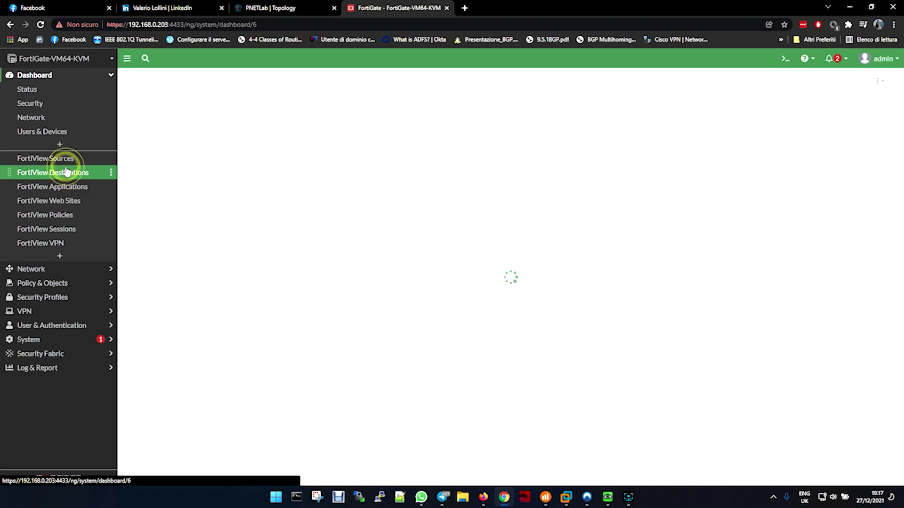
pyautogui.click(52, 131)
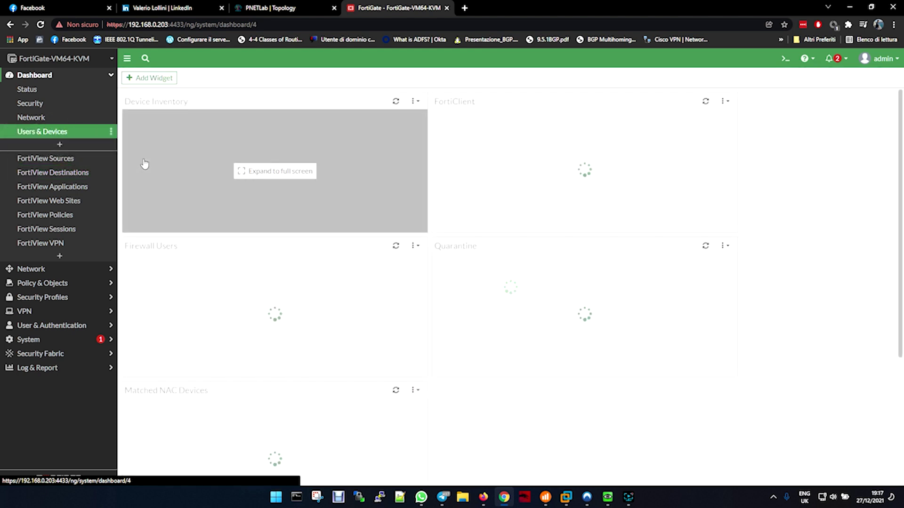
pyautogui.scroll(-2, 293, 349)
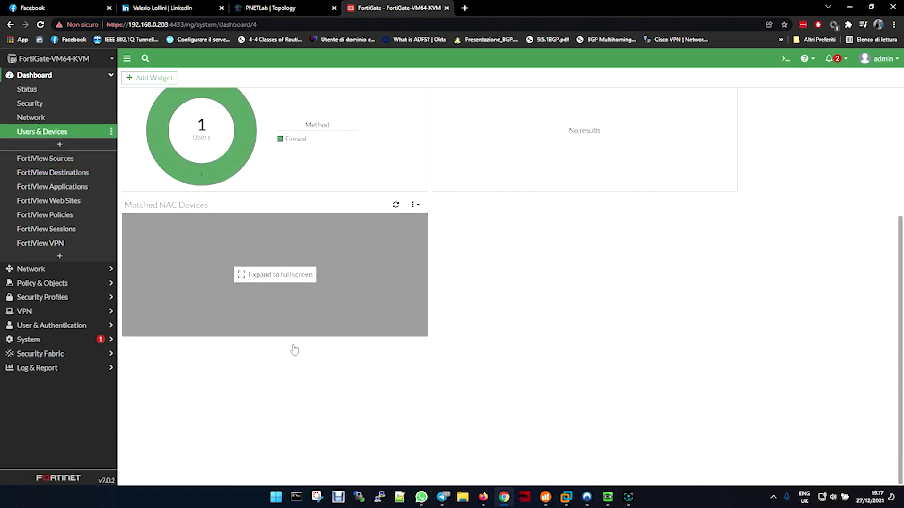
pyautogui.scroll(2, 295, 349)
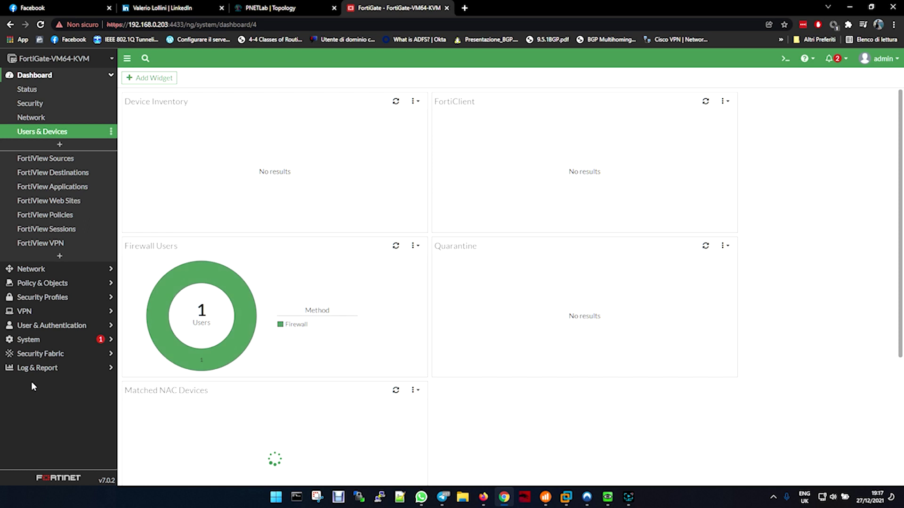
# Browse the VPN, User & Authentication and System menus in FortiGate's sidebar
pyautogui.click(31, 312)
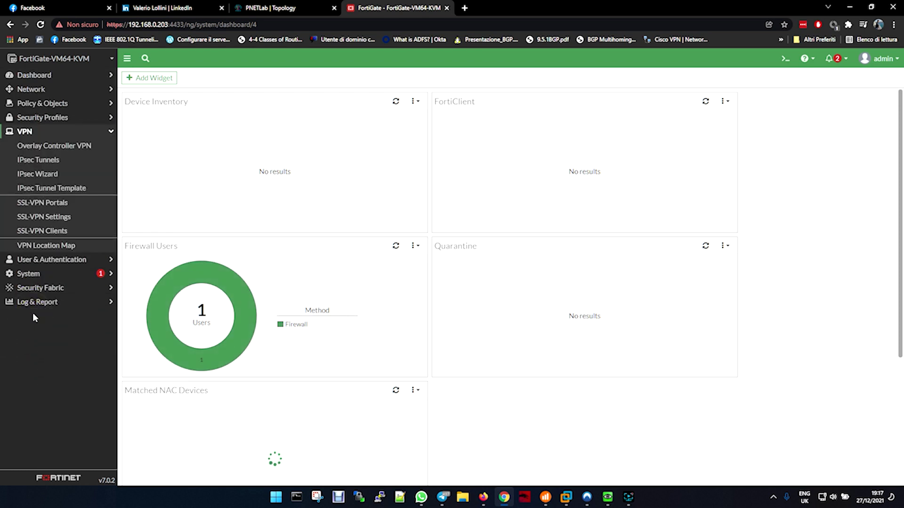
pyautogui.click(60, 148)
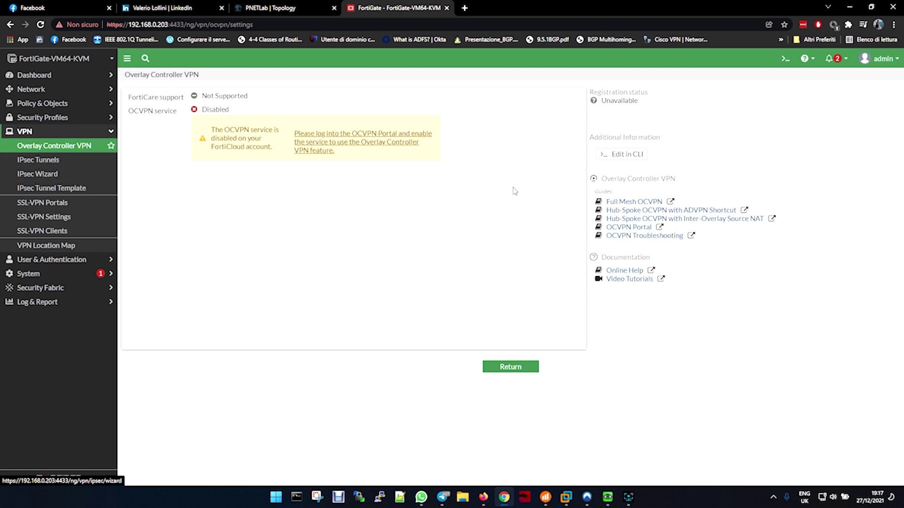
pyautogui.click(51, 259)
pyautogui.click(44, 281)
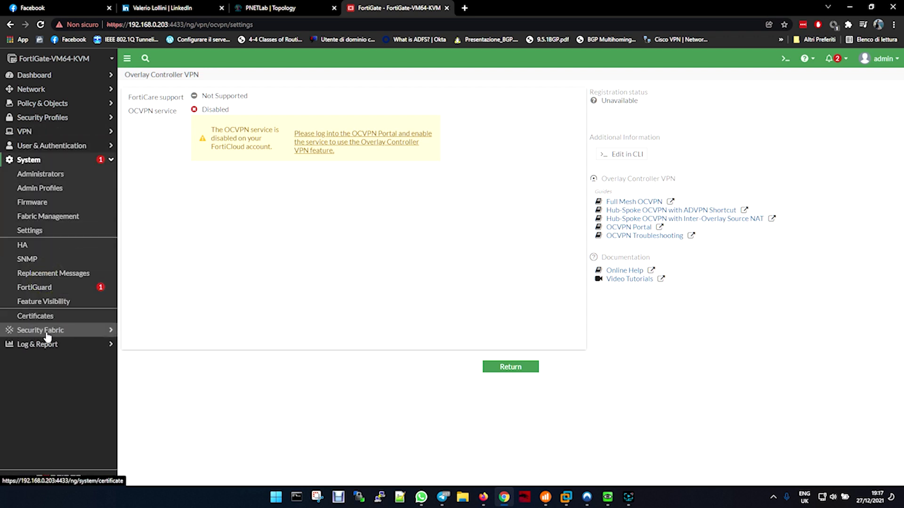
# View the User Events, Local Traffic and Forward Traffic logs showing 10.212.134.200 reaching 192.168.10.2
pyautogui.click(38, 344)
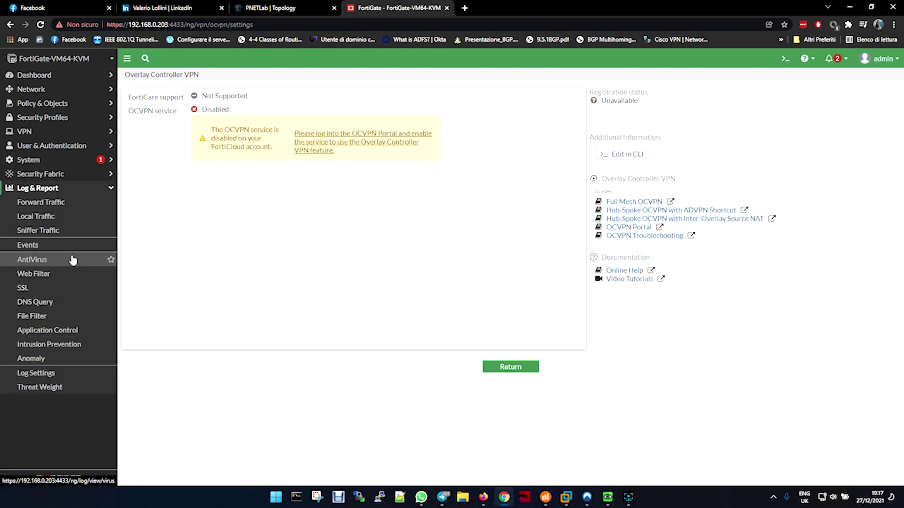
pyautogui.click(66, 246)
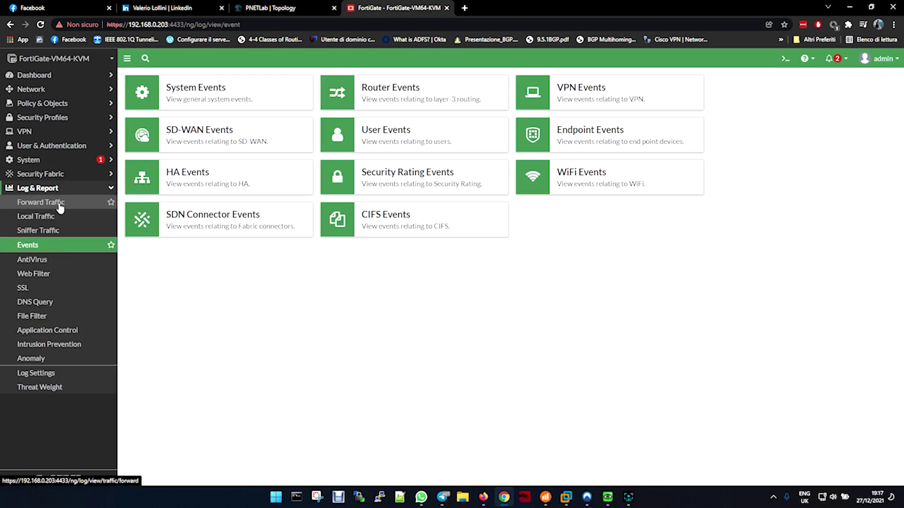
pyautogui.click(447, 137)
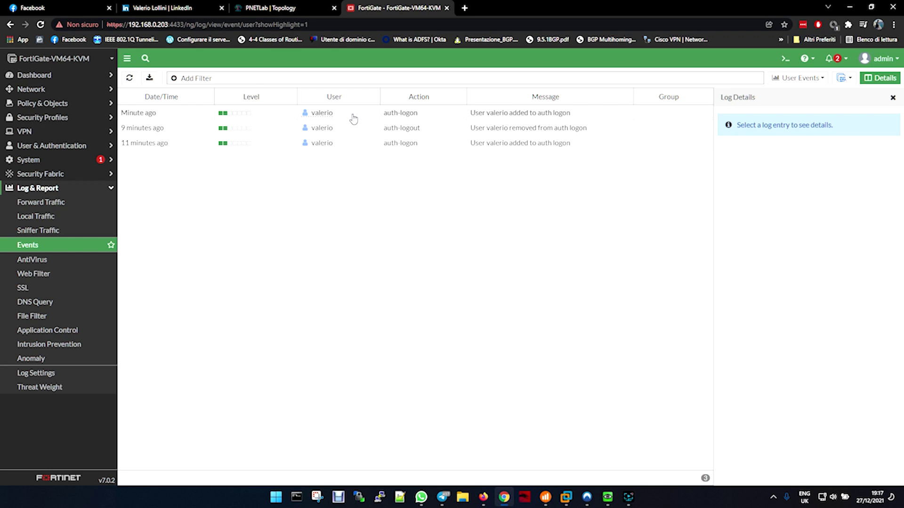
pyautogui.click(57, 236)
pyautogui.click(55, 216)
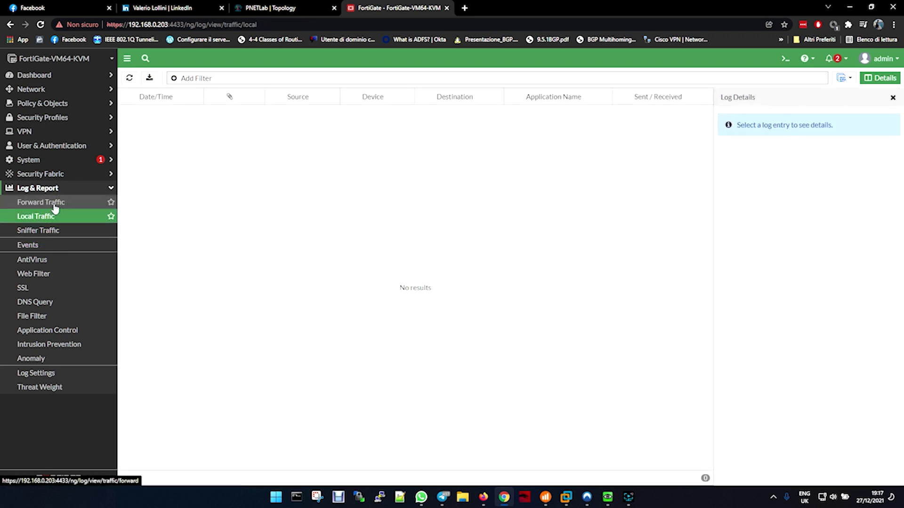
pyautogui.click(54, 206)
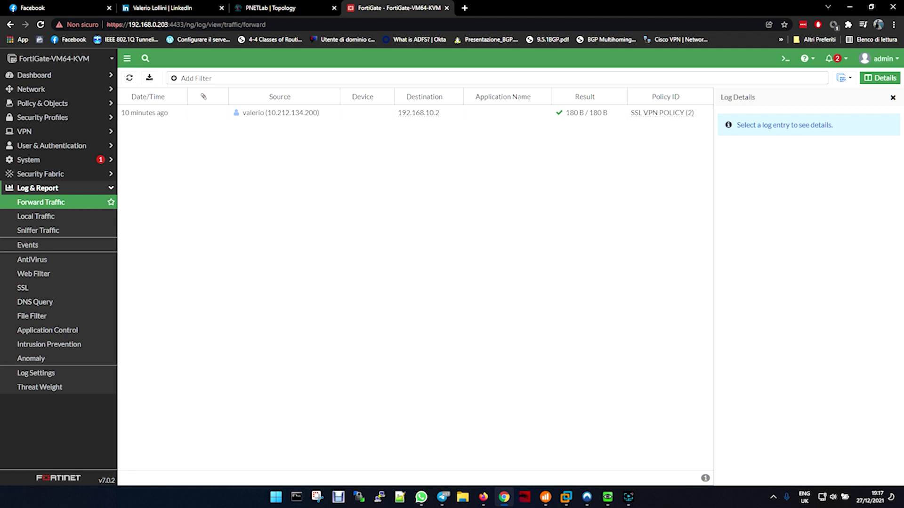
pyautogui.hotkey('alt', 'Tab')
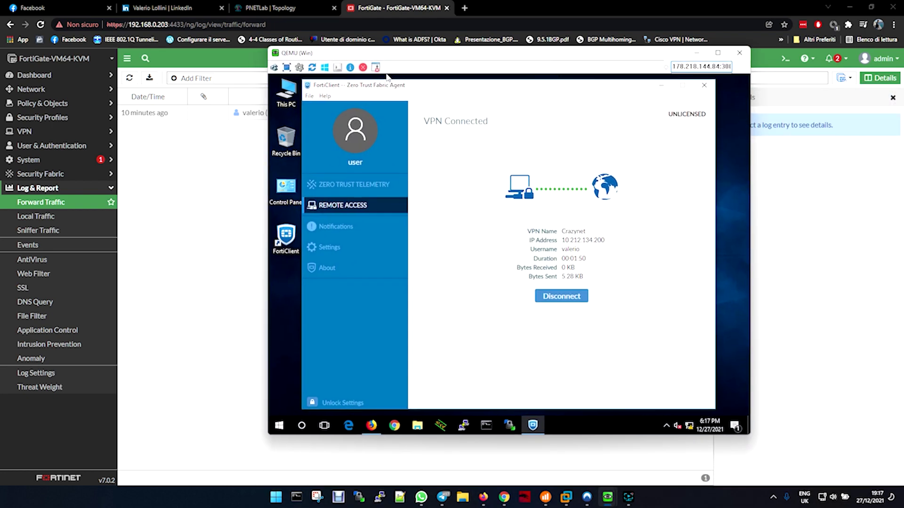
# Open Command Prompt in the VM and ping 192.168.10.2, which fails with 100% loss
pyautogui.click(661, 85)
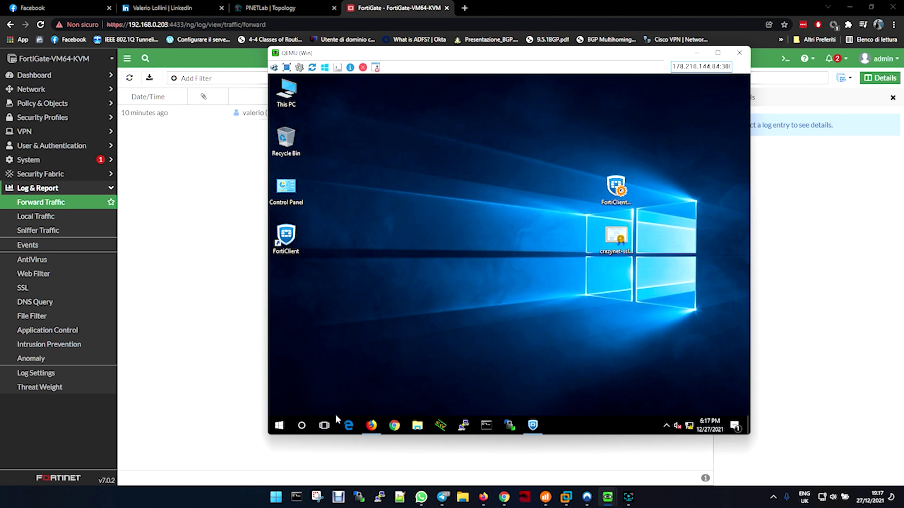
pyautogui.click(487, 428)
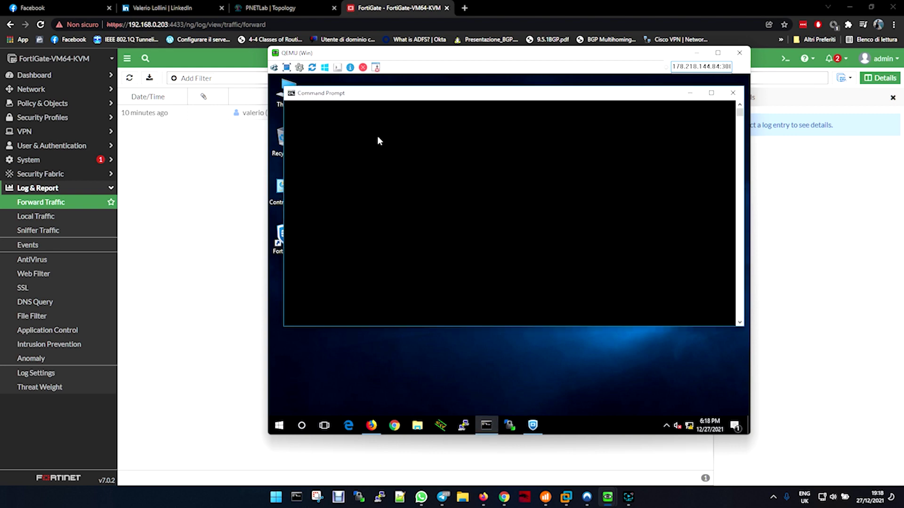
pyautogui.click(377, 142)
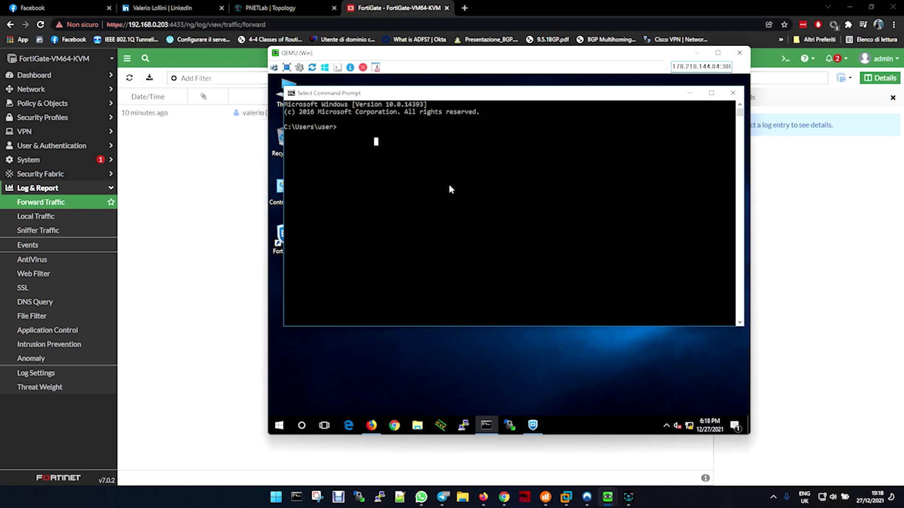
pyautogui.write('ping 192.168.')
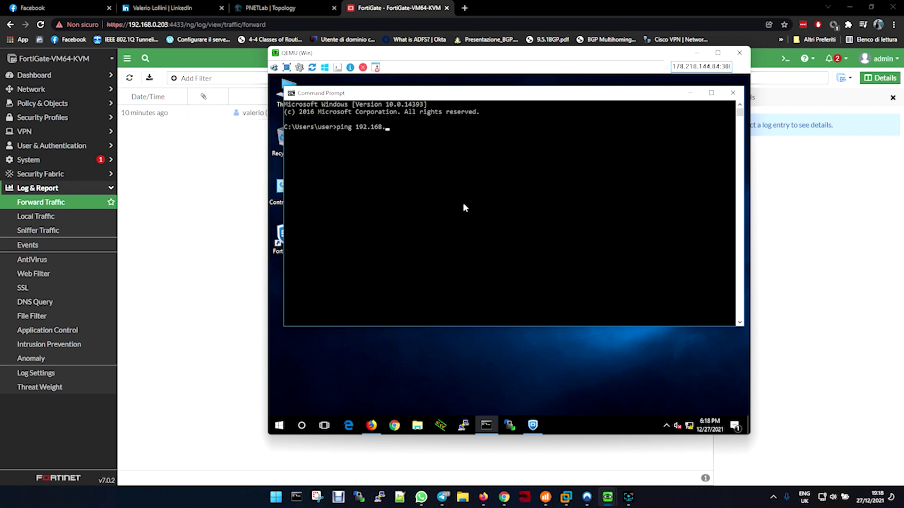
pyautogui.write('10.2')
pyautogui.press('Return')
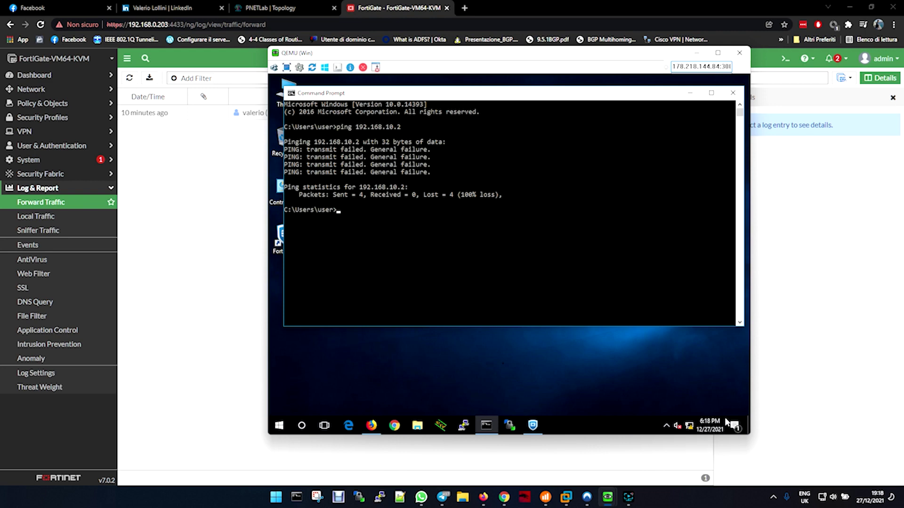
# Check FortiClient's status, start a continuous ping 192.168.10.2 -t, and bring FortiClient back up
pyautogui.click(533, 425)
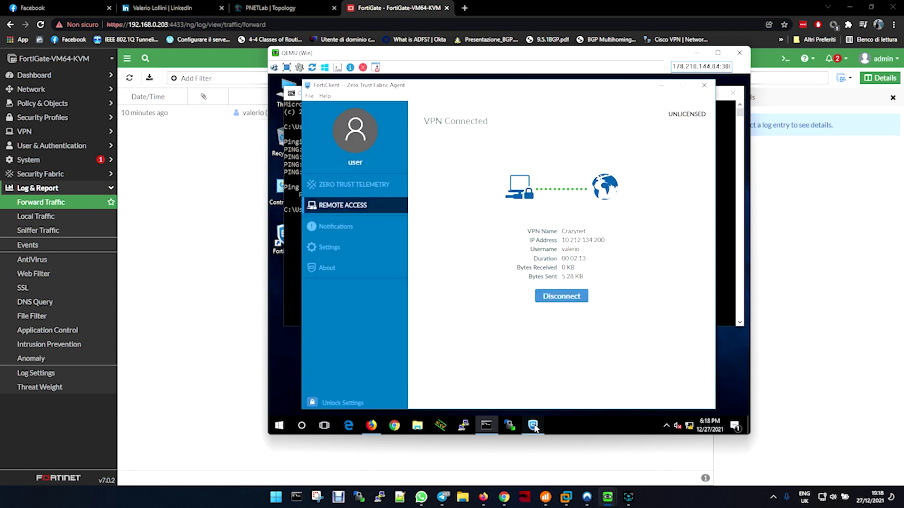
pyautogui.click(662, 86)
pyautogui.click(548, 206)
pyautogui.press('Up')
pyautogui.write('-t')
pyautogui.press('Return')
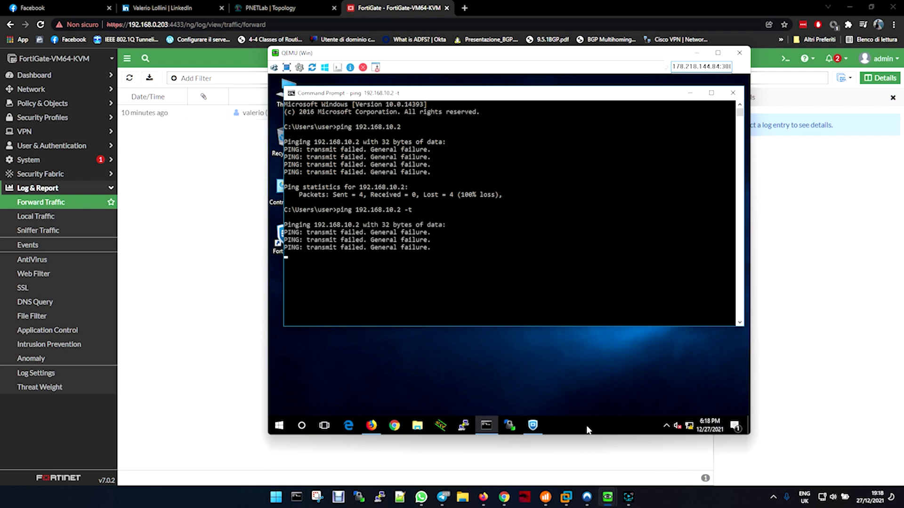
pyautogui.click(533, 426)
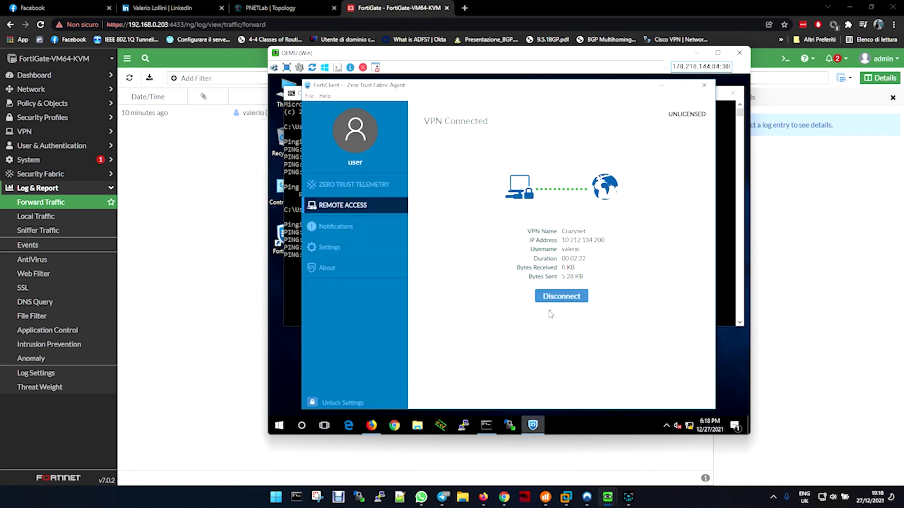
# Disconnect FortiClient, enter the VPN username and password, and decline the Sticky Keys prompt
pyautogui.click(553, 297)
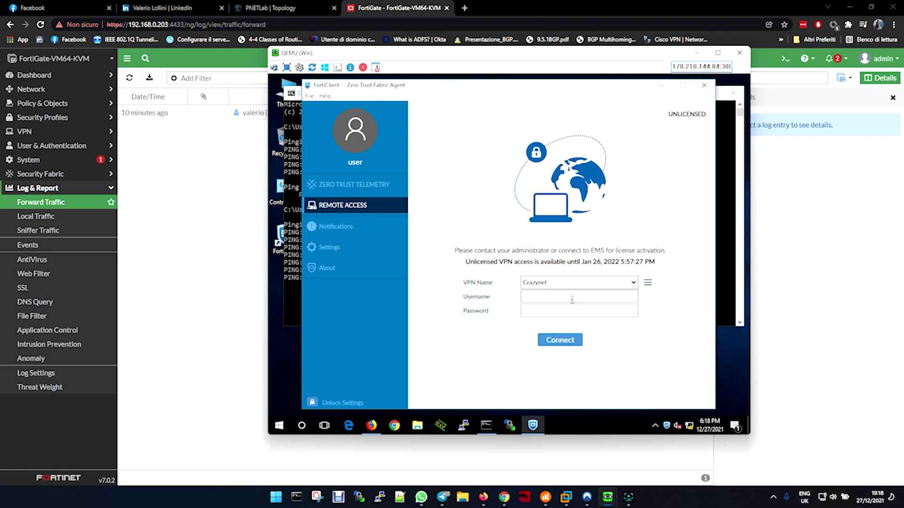
pyautogui.click(572, 298)
pyautogui.write('valerio')
pyautogui.press('Tab')
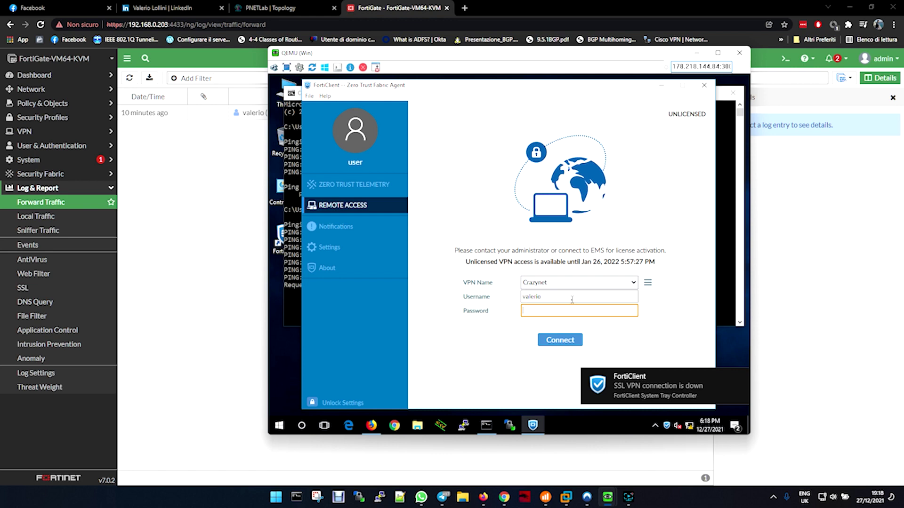
pyautogui.write('123')
pyautogui.press('shift')
pyautogui.press('shift')
pyautogui.press('shift')
pyautogui.press('shift')
pyautogui.press('shift')
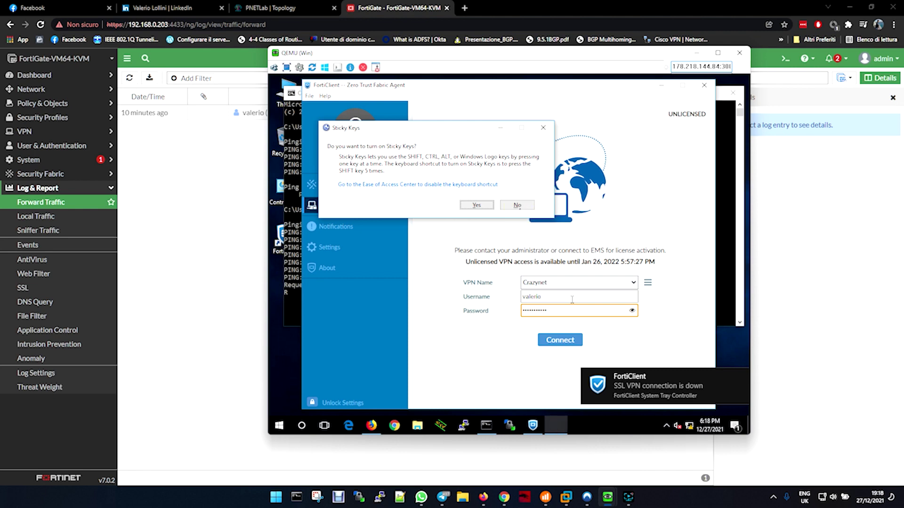
pyautogui.click(517, 206)
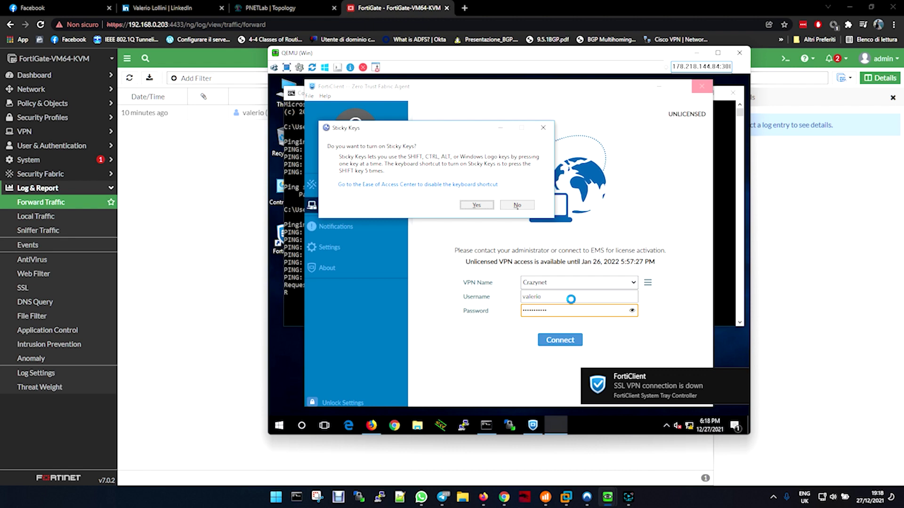
pyautogui.click(517, 205)
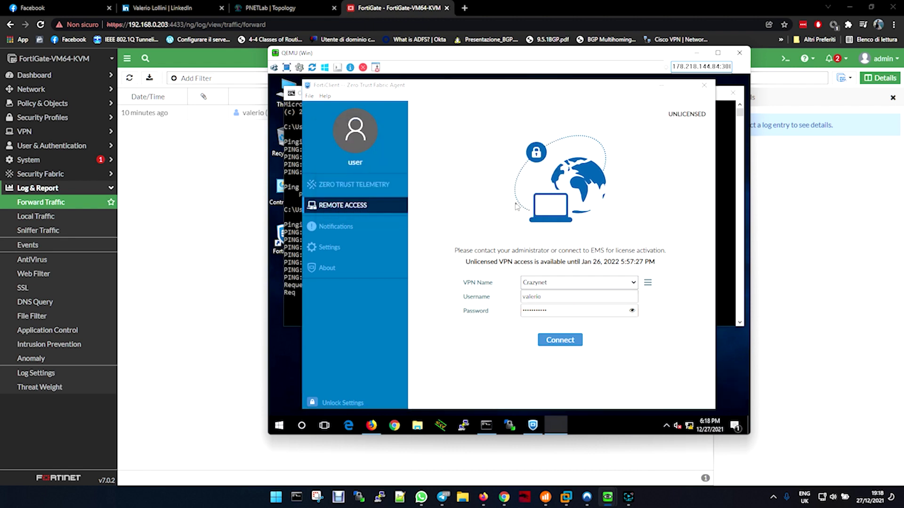
# Reconnect to the Crazynet VPN, decline Sticky Keys again, and return to the ping console
pyautogui.click(559, 342)
pyautogui.click(559, 343)
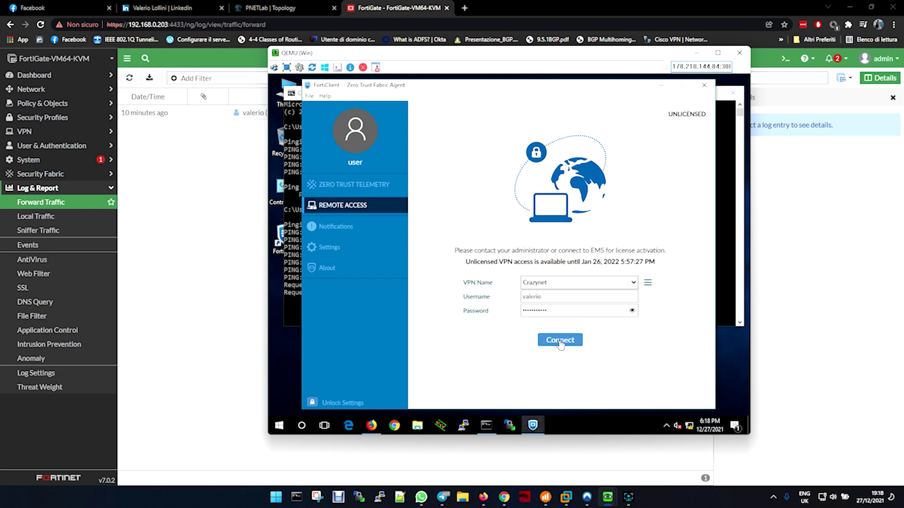
pyautogui.click(519, 207)
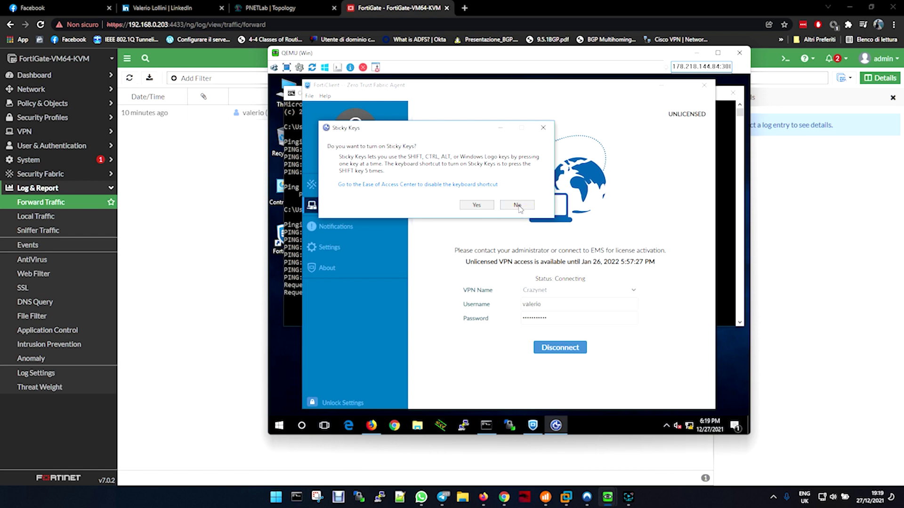
pyautogui.click(517, 206)
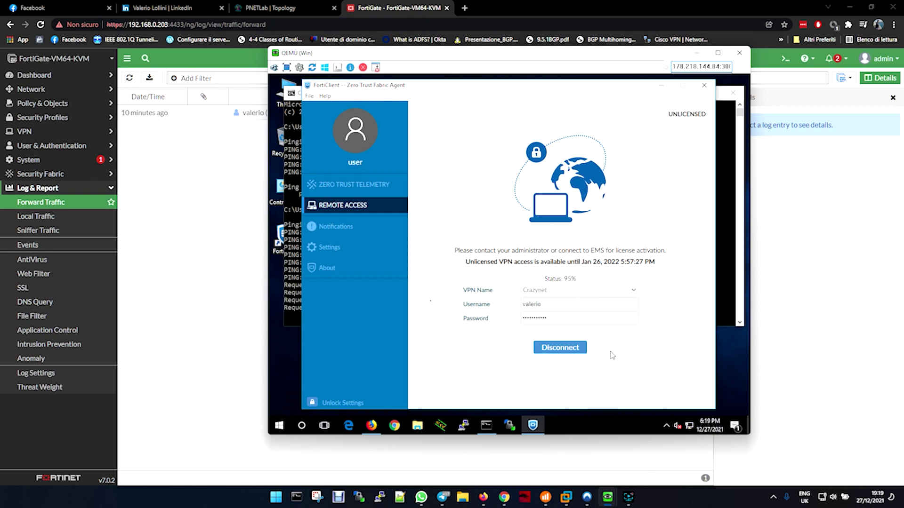
pyautogui.click(290, 318)
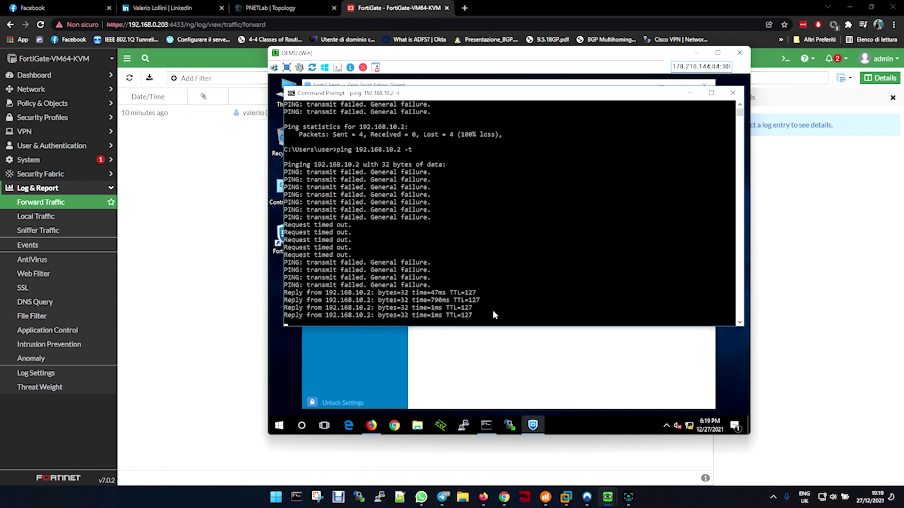
# Stop the continuous ping with Ctrl+C, close Command Prompt, and go to the PNETLab Topology tab
pyautogui.click(615, 366)
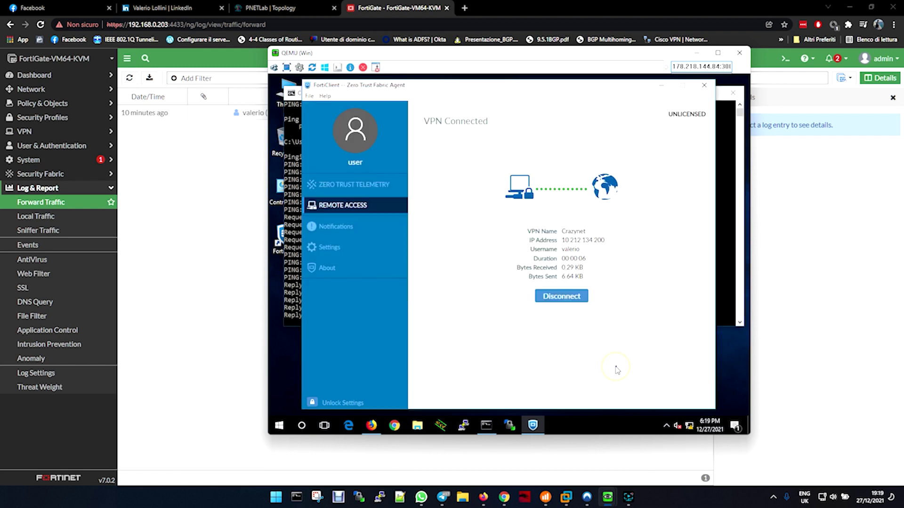
pyautogui.click(662, 85)
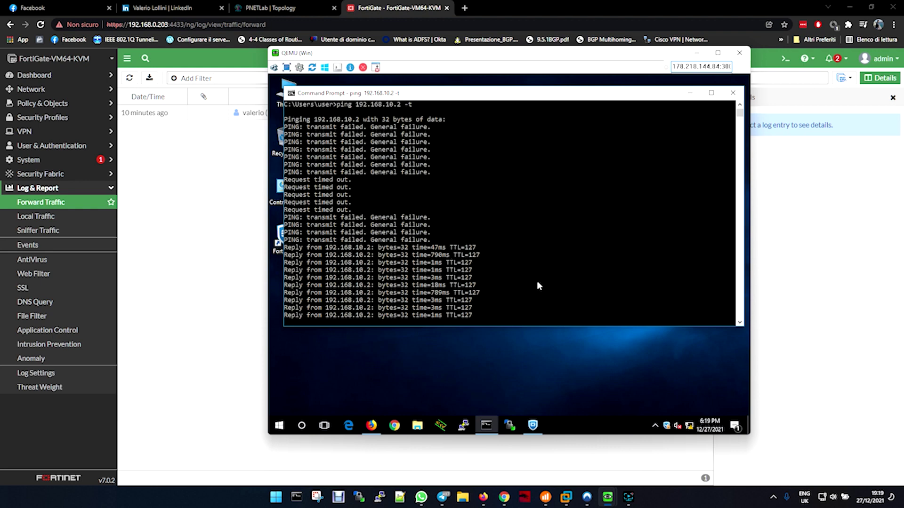
pyautogui.hotkey('ctrl', 'c')
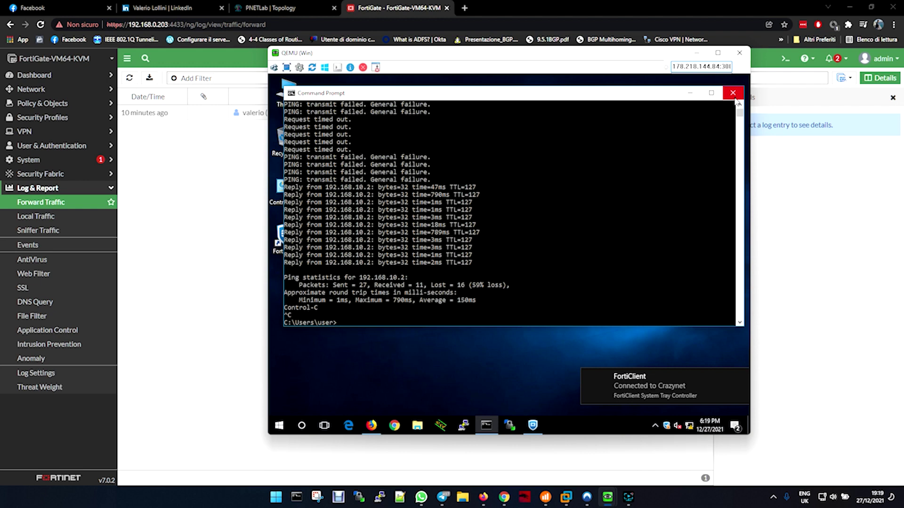
pyautogui.click(734, 94)
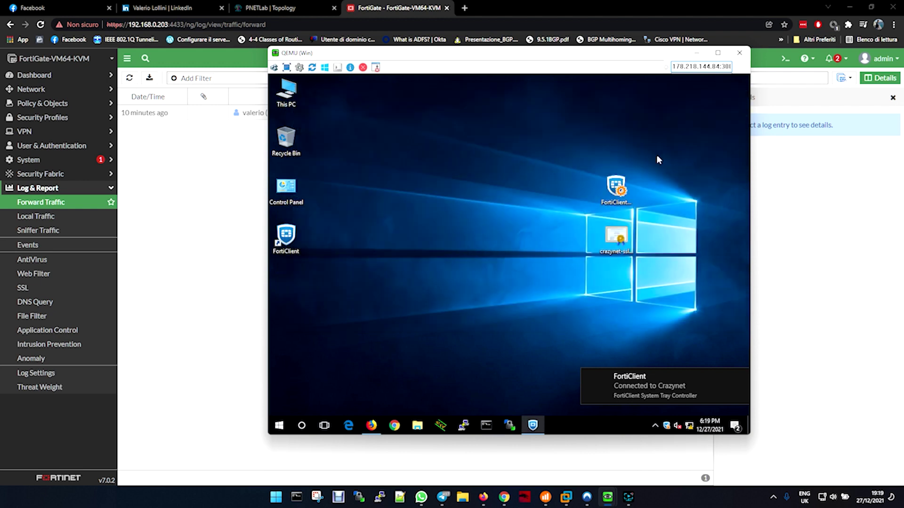
pyautogui.click(529, 426)
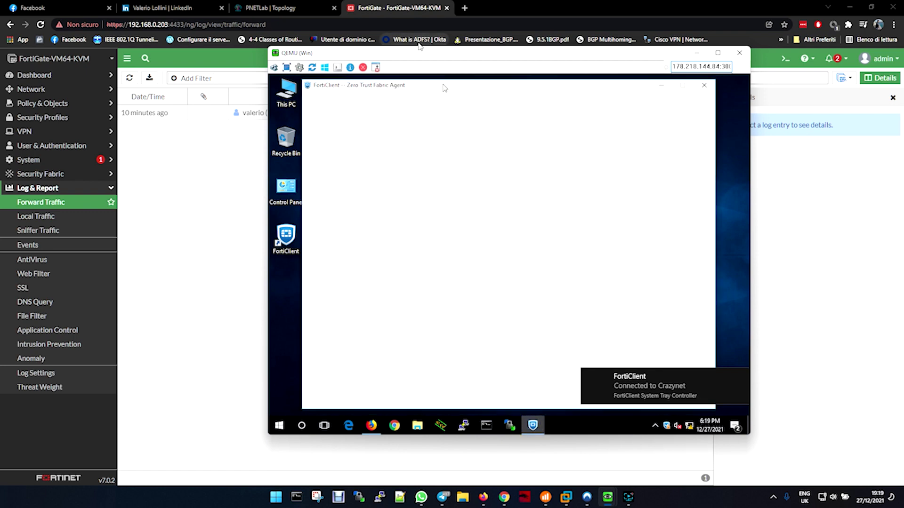
pyautogui.click(254, 8)
# Bring up the QEMU Win VM from the host taskbar and open a new Command Prompt
pyautogui.moveTo(656, 166)
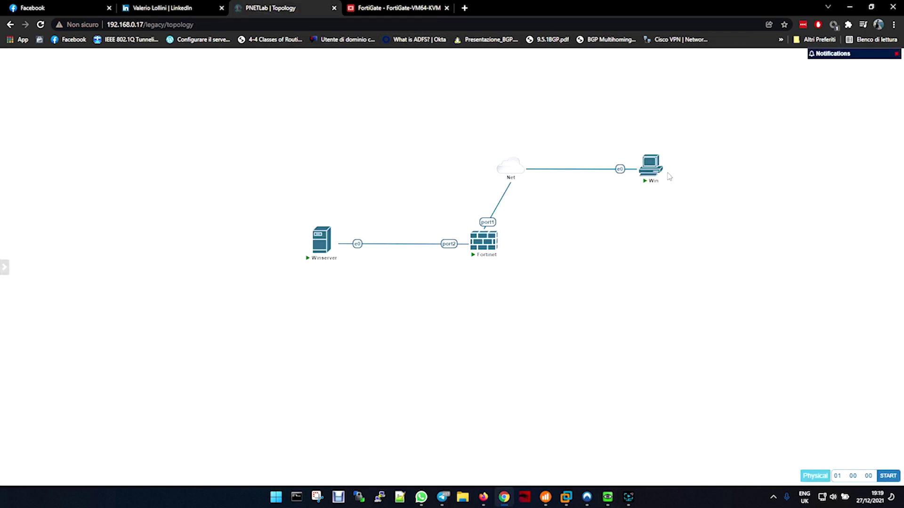
pyautogui.moveTo(322, 242)
pyautogui.moveTo(609, 499)
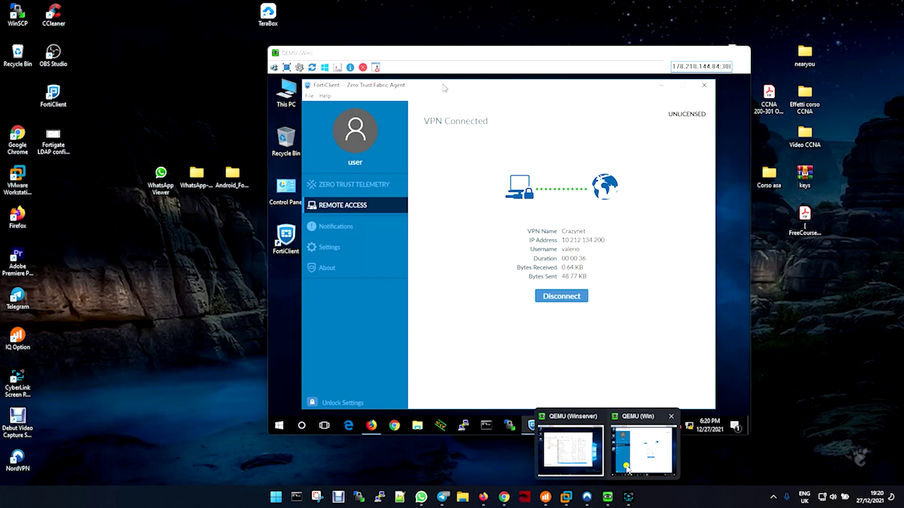
pyautogui.click(626, 465)
pyautogui.click(484, 427)
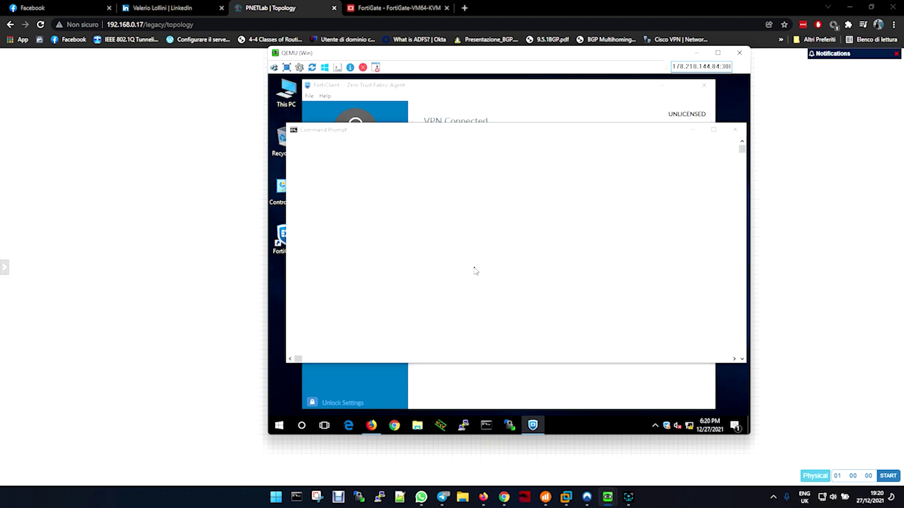
# Run nslookup on crazynet.local, see it time out against 8.8.8.8, and return to FortiGate
pyautogui.click(447, 225)
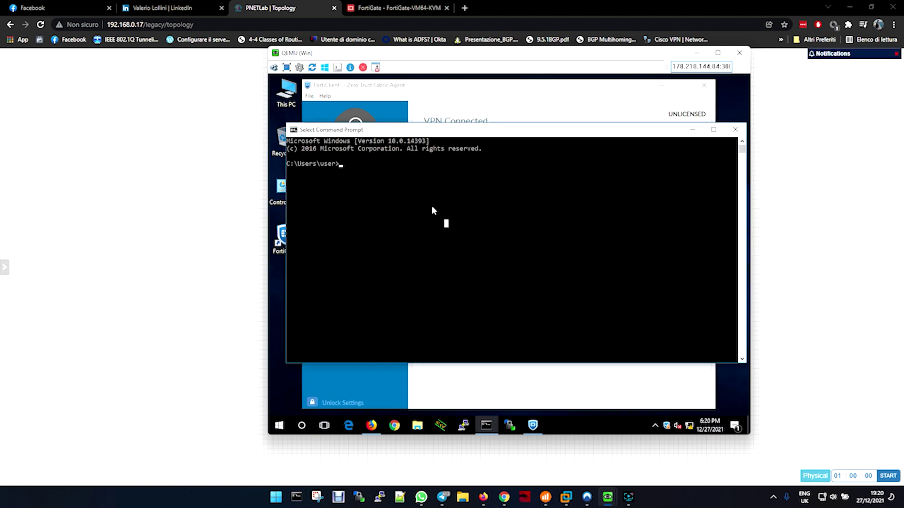
pyautogui.write('nslookup')
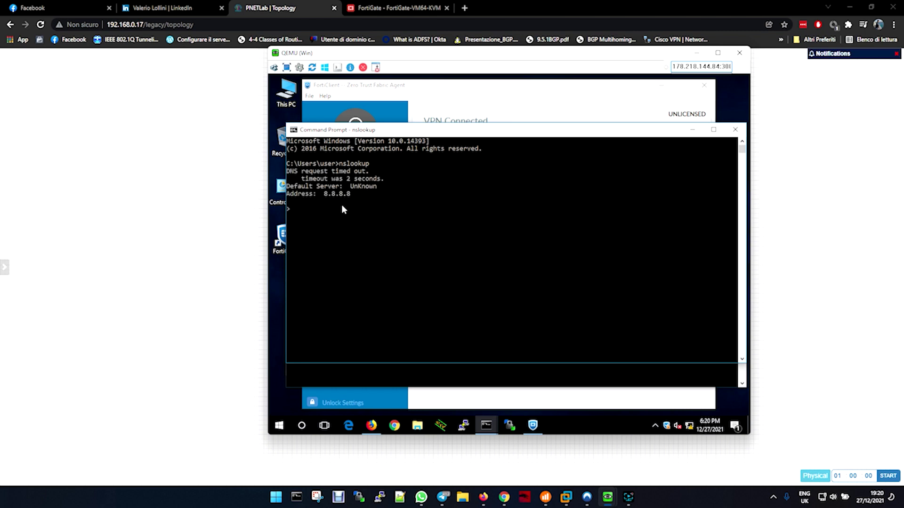
pyautogui.write('crazynet.local')
pyautogui.press('Return')
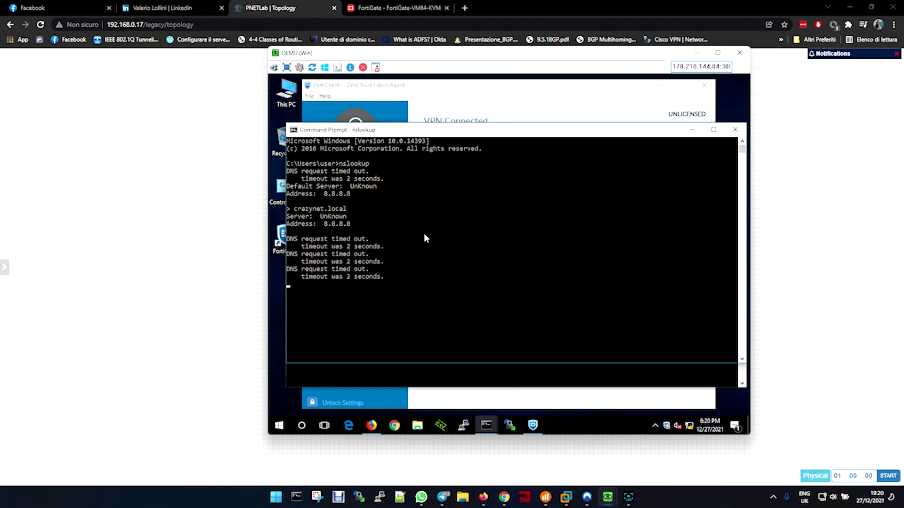
pyautogui.click(413, 10)
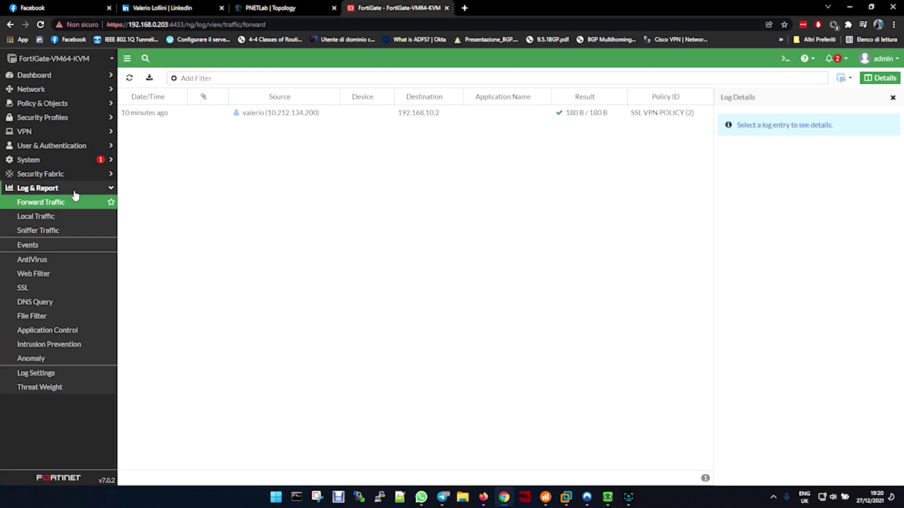
# In SSL-VPN Settings, set DNS Server to Specify with DNS Server #1 192.168.10.2 and apply
pyautogui.click(25, 131)
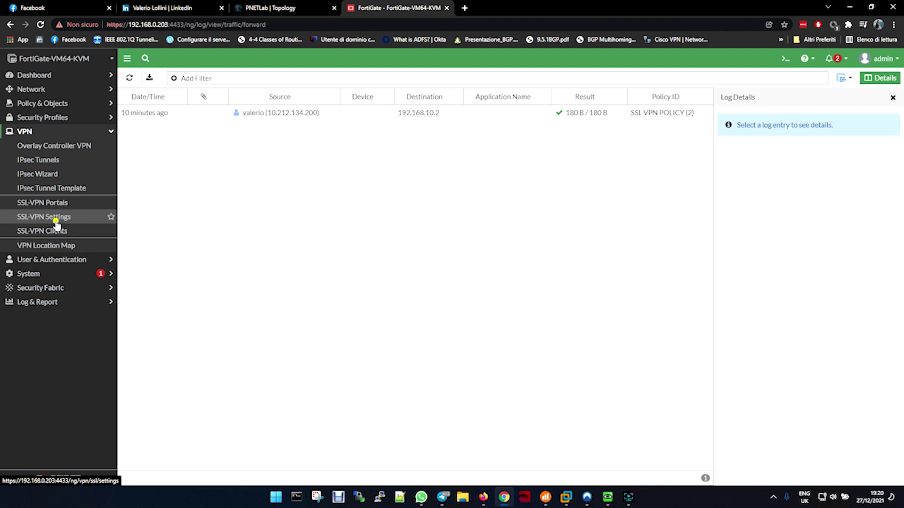
pyautogui.click(54, 219)
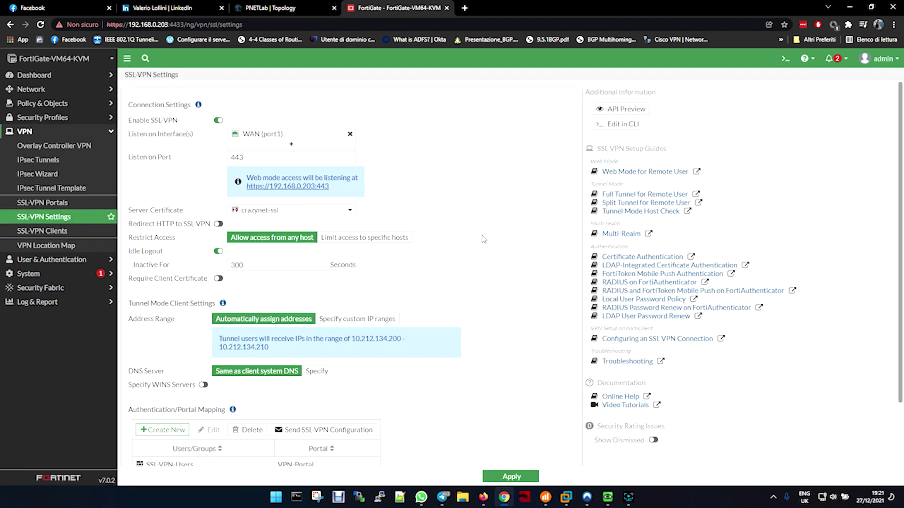
pyautogui.scroll(-2, 473, 242)
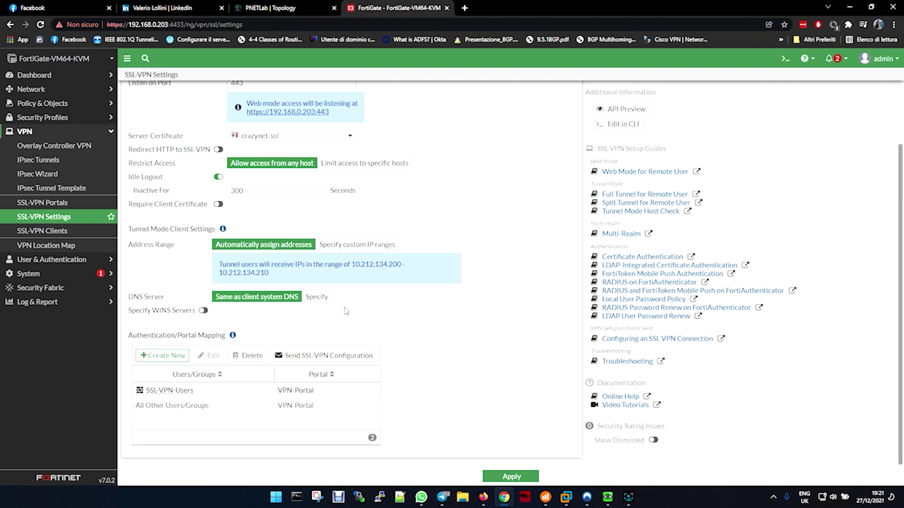
pyautogui.click(275, 298)
pyautogui.click(315, 297)
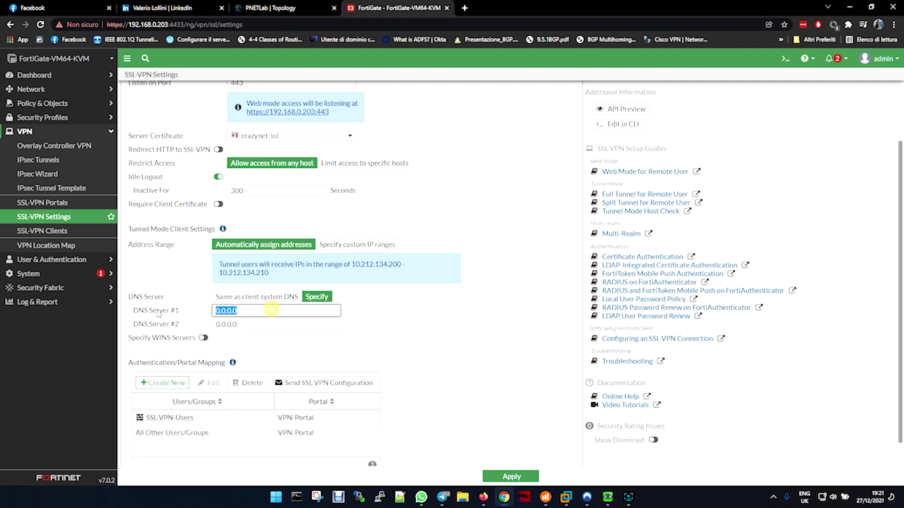
pyautogui.write('192.')
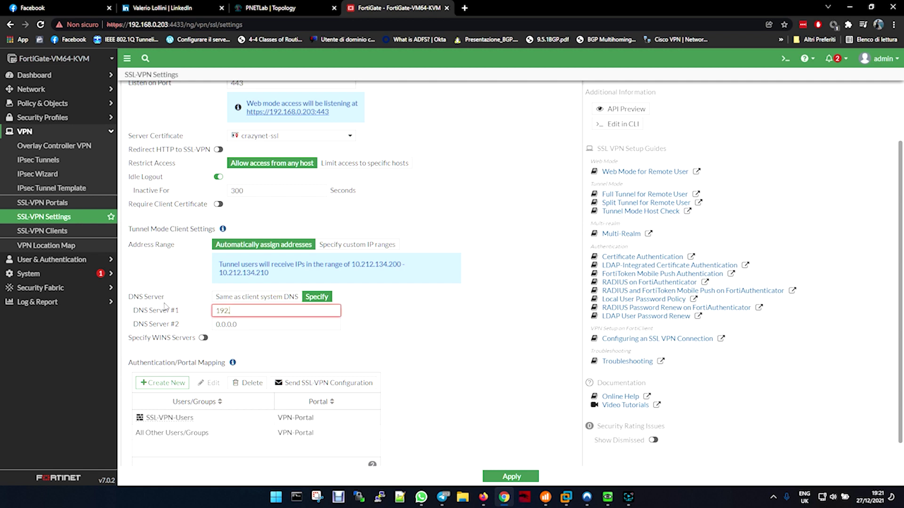
pyautogui.write('168.10.2')
pyautogui.click(517, 477)
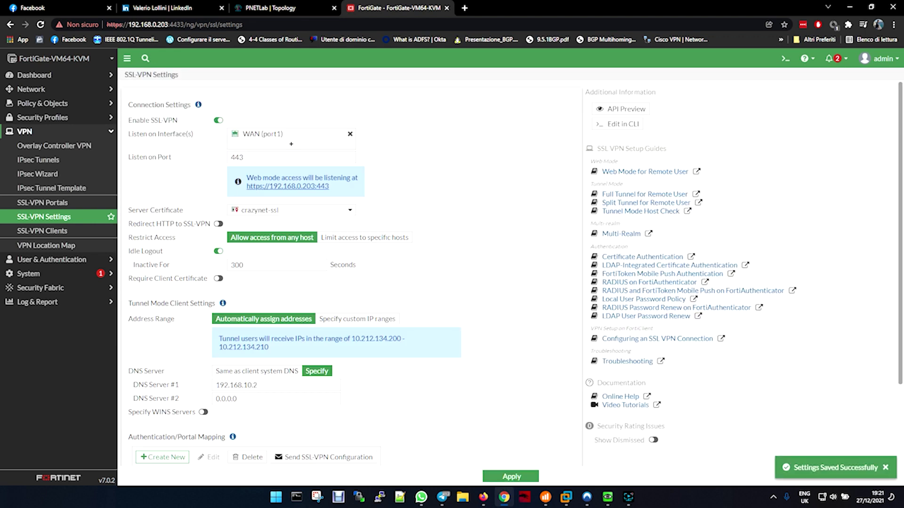
# Disconnect FortiClient and reconnect to Crazynet with the VPN username and password
pyautogui.click(611, 498)
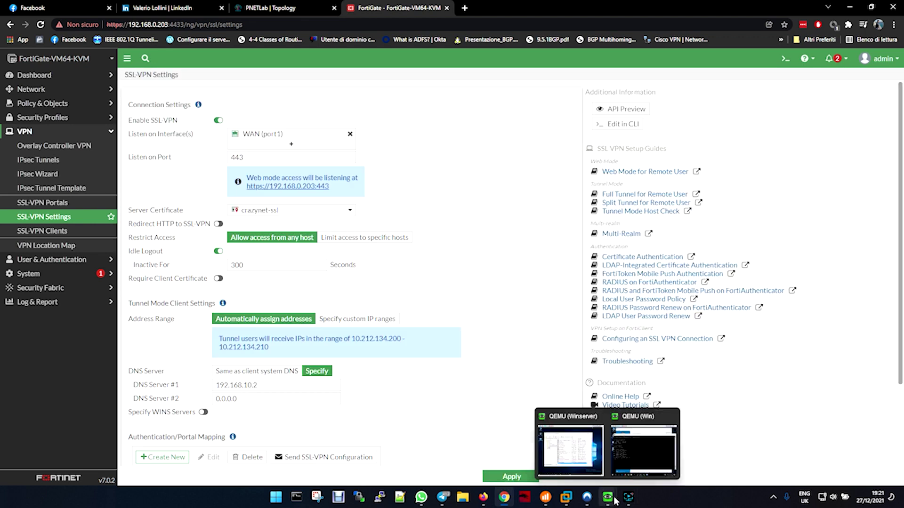
pyautogui.click(643, 449)
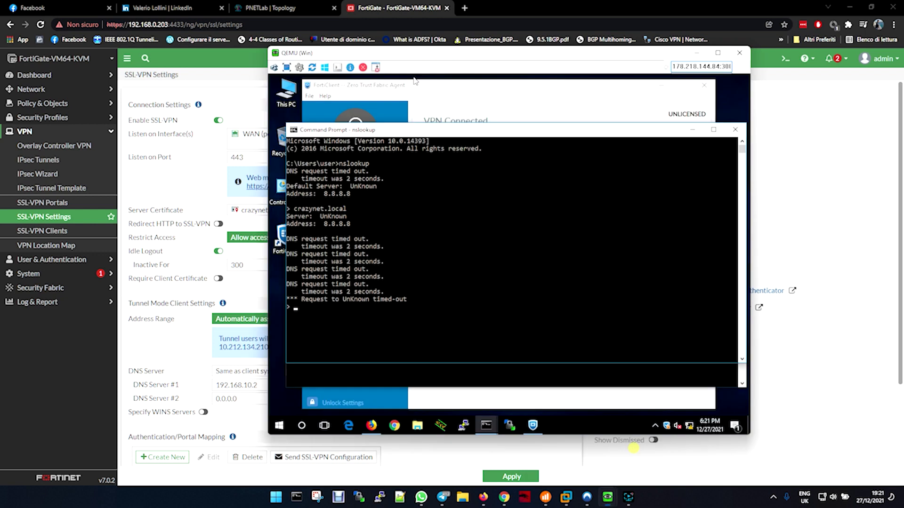
pyautogui.click(600, 388)
pyautogui.click(485, 92)
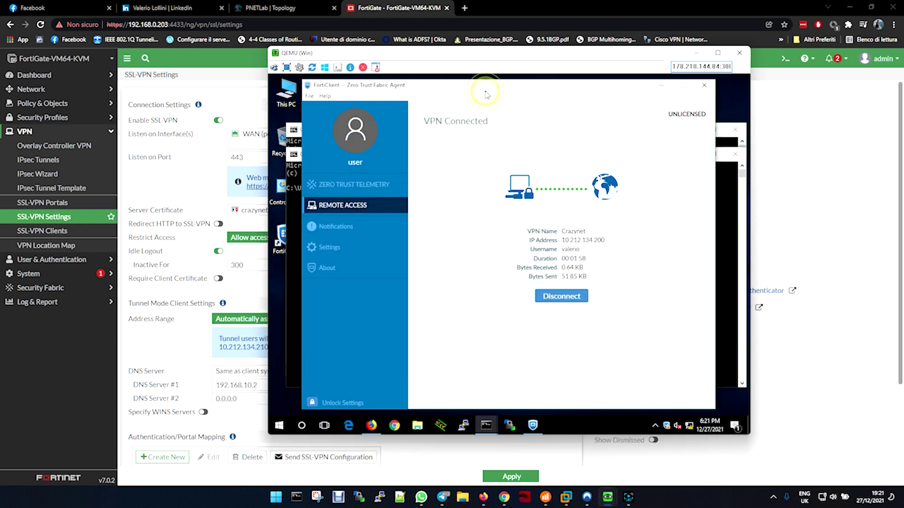
pyautogui.click(572, 296)
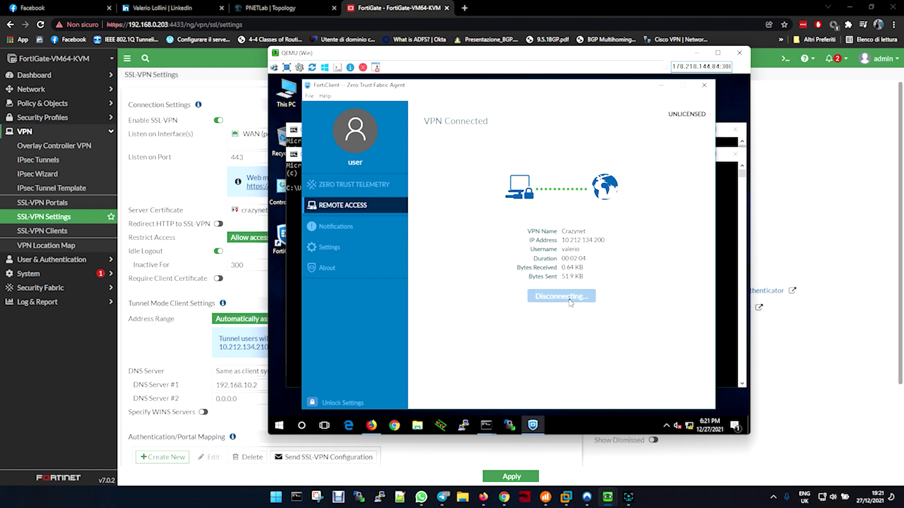
pyautogui.click(549, 296)
pyautogui.write('valerio')
pyautogui.press('Tab')
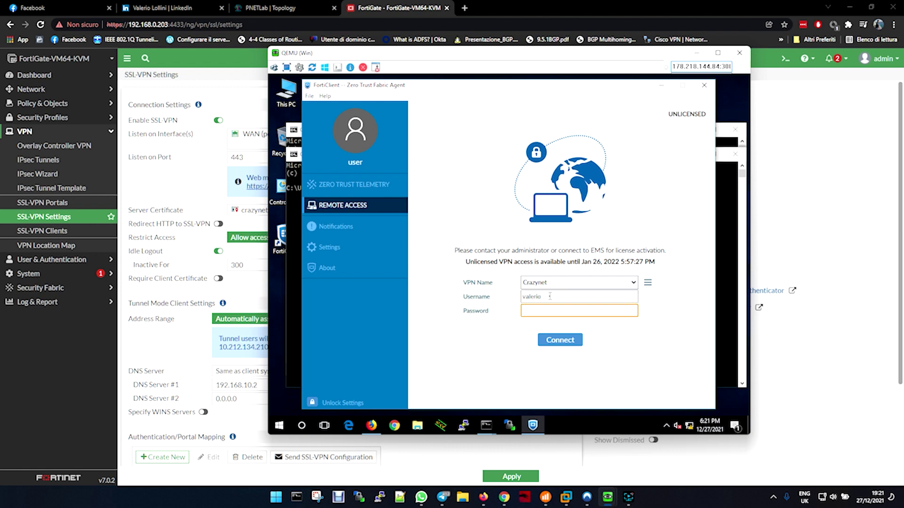
pyautogui.write('password1')
pyautogui.press('Return')
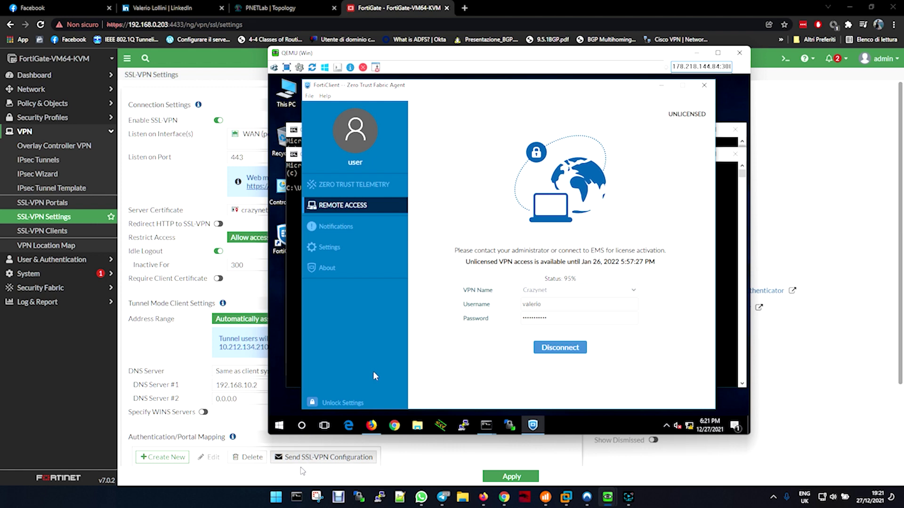
# View memory in Task Manager's Performance tab, then close it to show VPN Connected at 10.212.134.200
pyautogui.rightClick(277, 497)
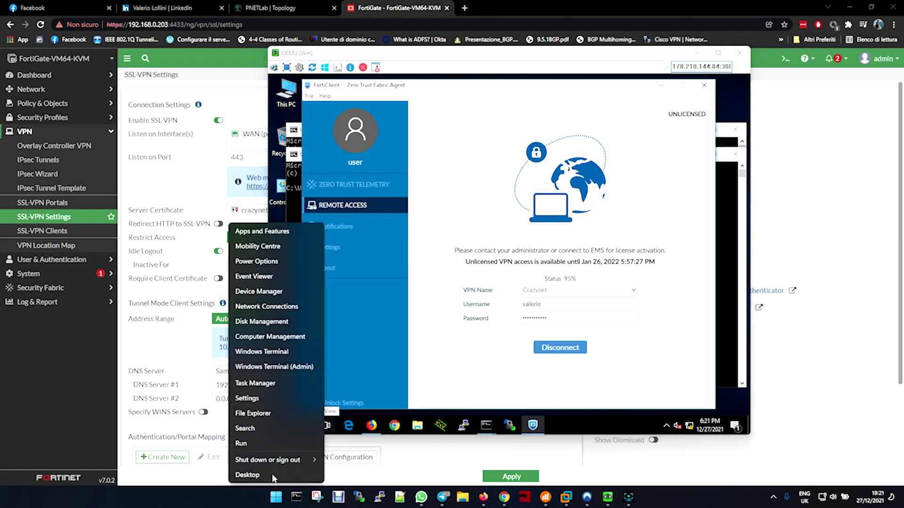
pyautogui.click(275, 383)
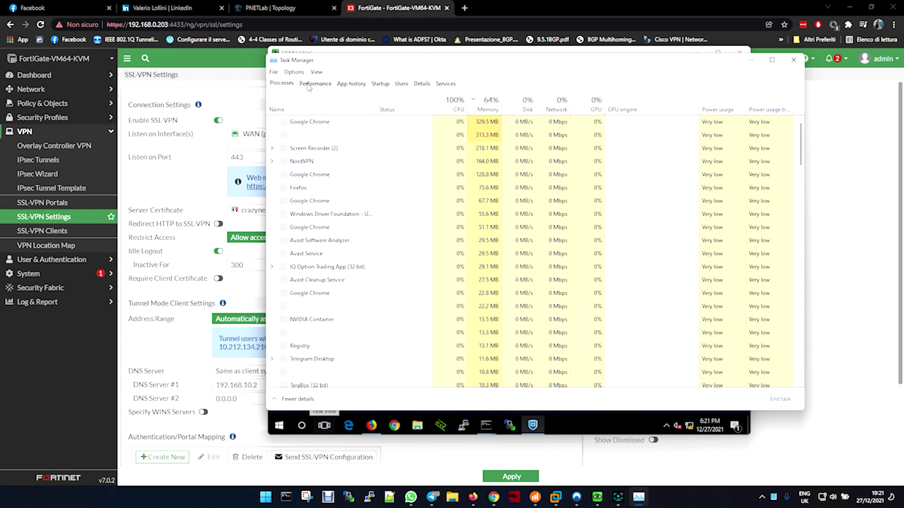
pyautogui.click(315, 84)
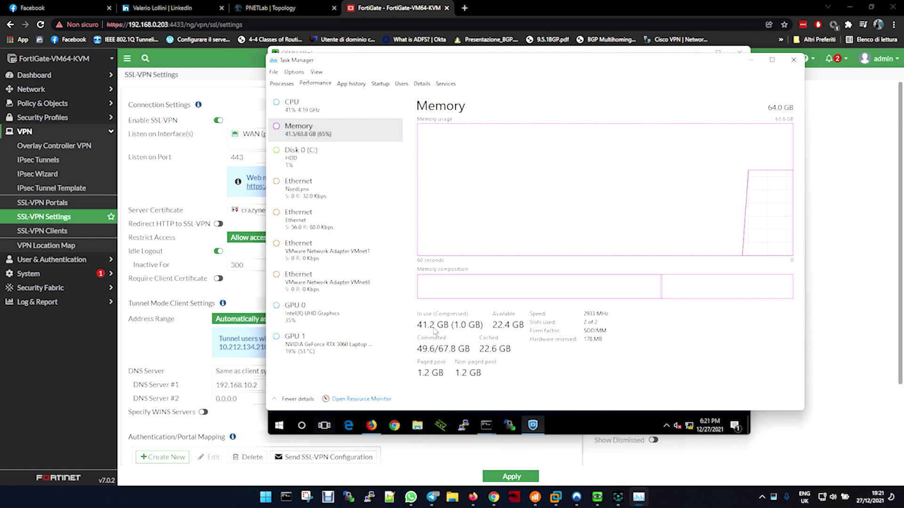
pyautogui.click(793, 60)
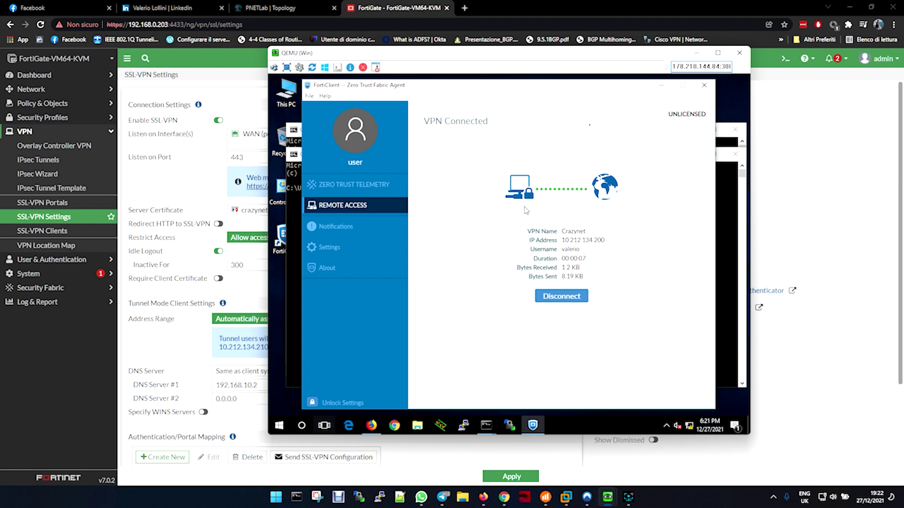
# Retry the crazynet.local lookup, cancel it, then ping 192.168.10.2 successfully
pyautogui.hotkey('alt', 'Tab')
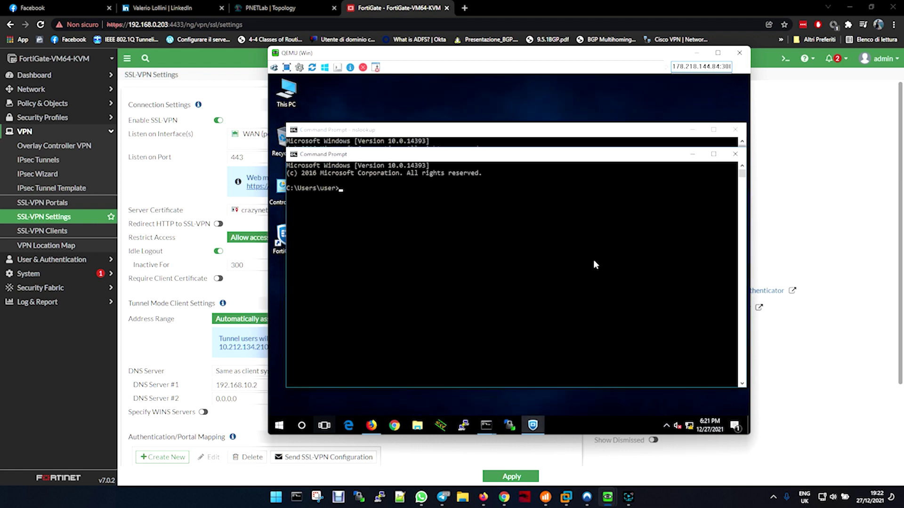
pyautogui.click(569, 259)
pyautogui.click(542, 131)
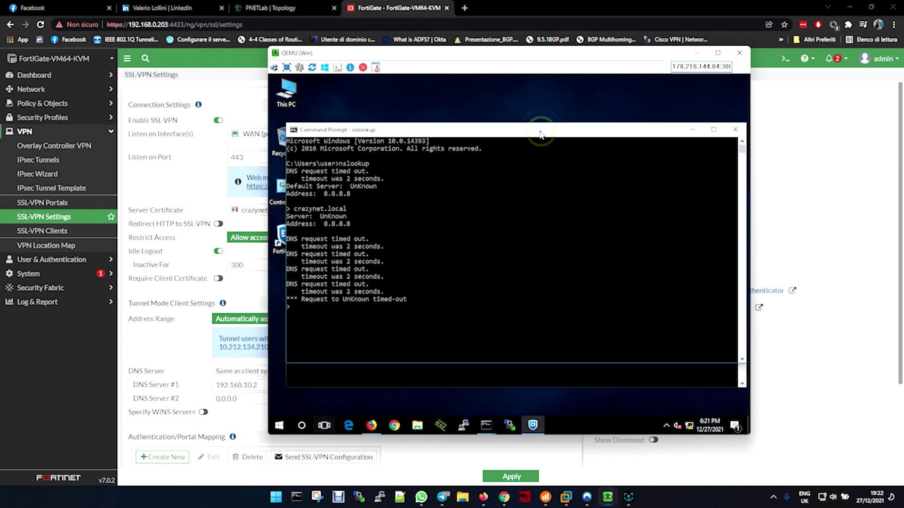
pyautogui.press('Up')
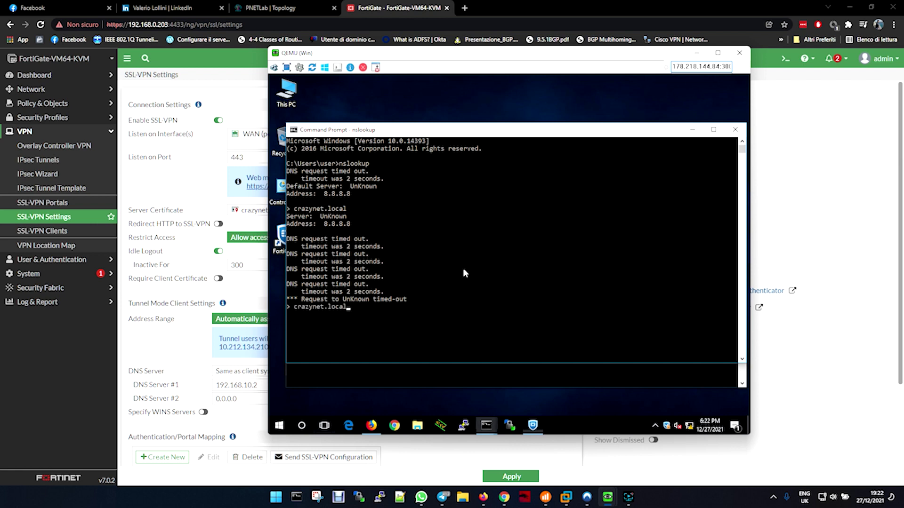
pyautogui.press('Return')
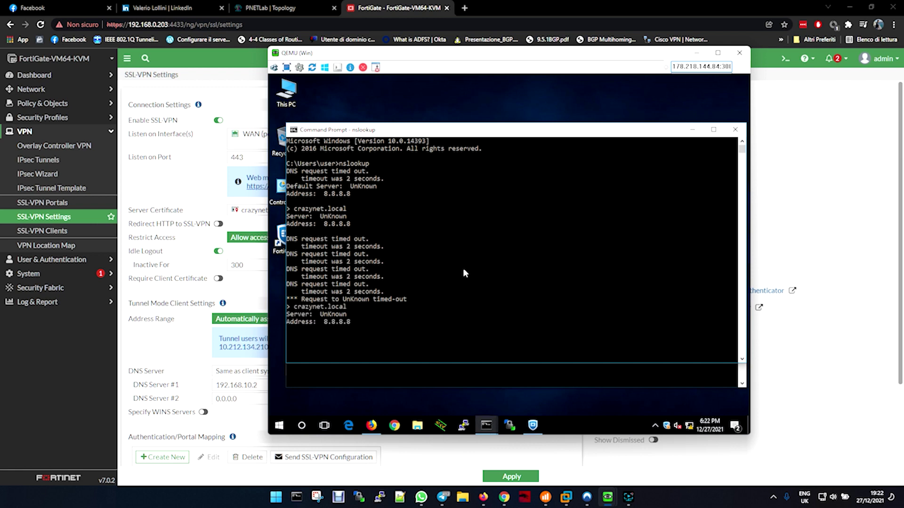
pyautogui.hotkey('ctrl', 'c')
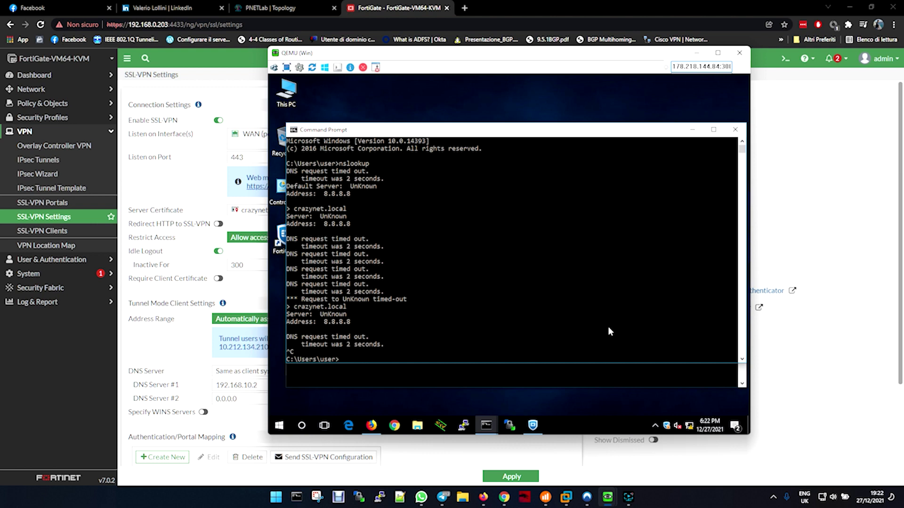
pyautogui.write('ping 192.168.10.2')
pyautogui.press('Return')
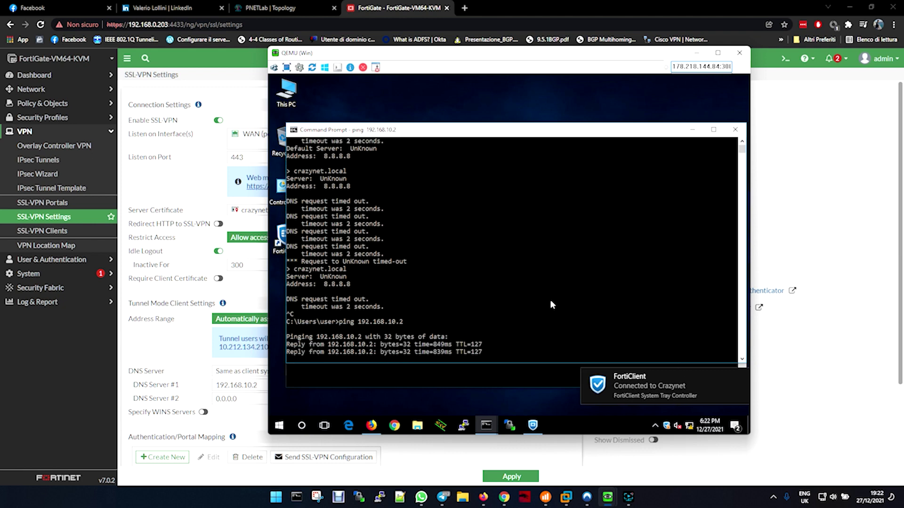
pyautogui.hotkey('ctrl', 'c')
# Resolve crazynet.local to 192.168.10.2 through nslookup, then close the VM window
pyautogui.press('Up')
pyautogui.press('Up')
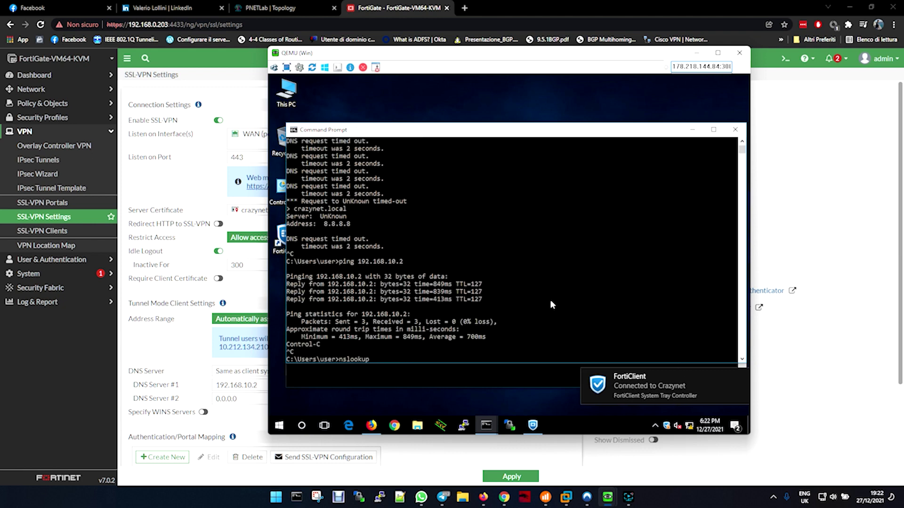
pyautogui.press('Return')
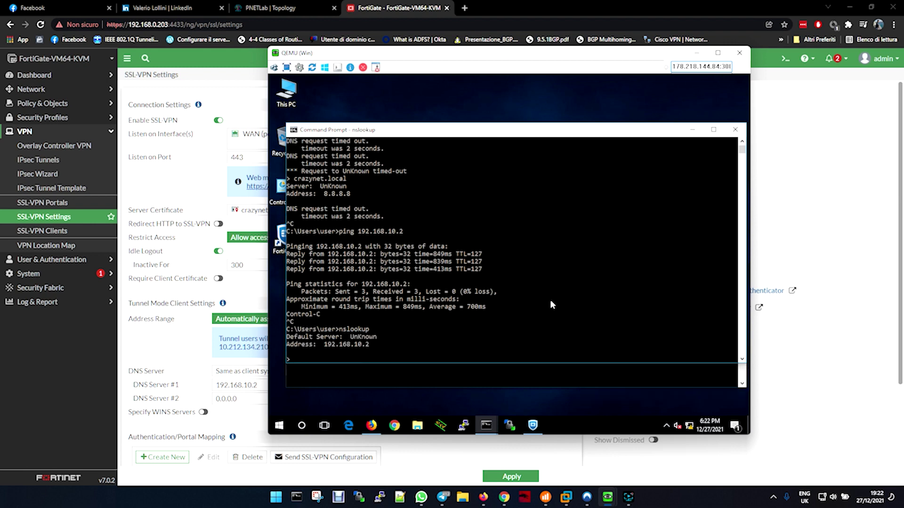
pyautogui.write('crazynet.local')
pyautogui.press('Return')
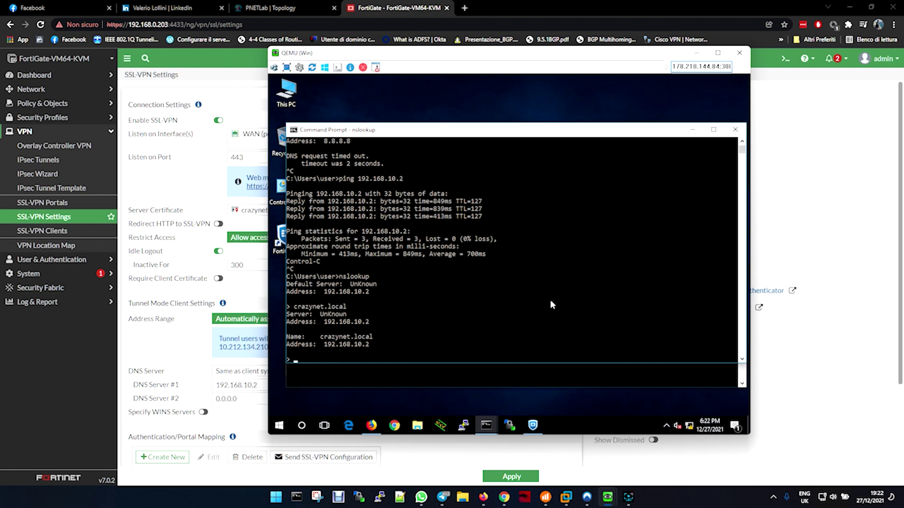
pyautogui.hotkey('ctrl', 'c')
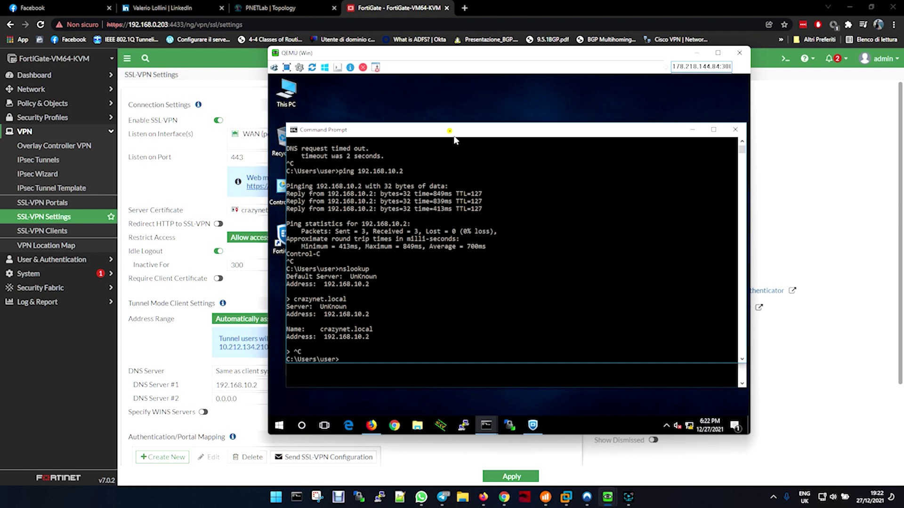
pyautogui.moveTo(454, 140); pyautogui.dragTo(449, 297)
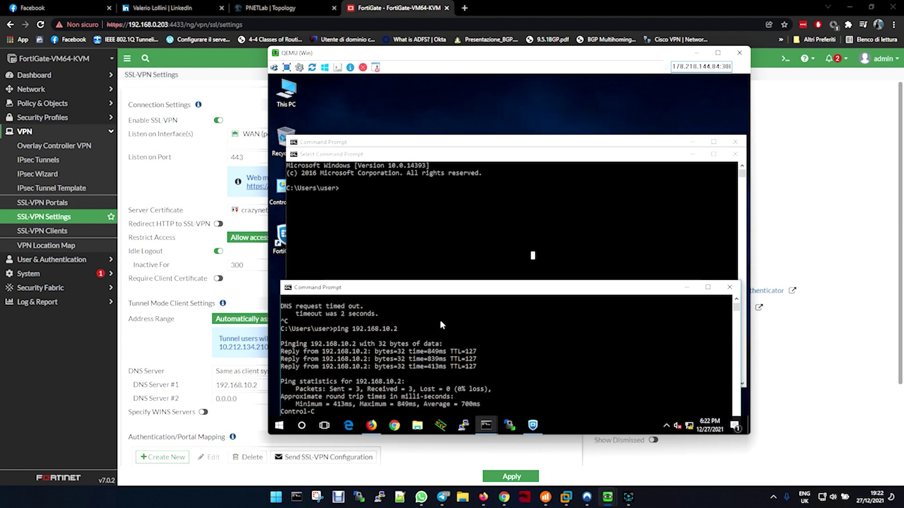
pyautogui.click(445, 280)
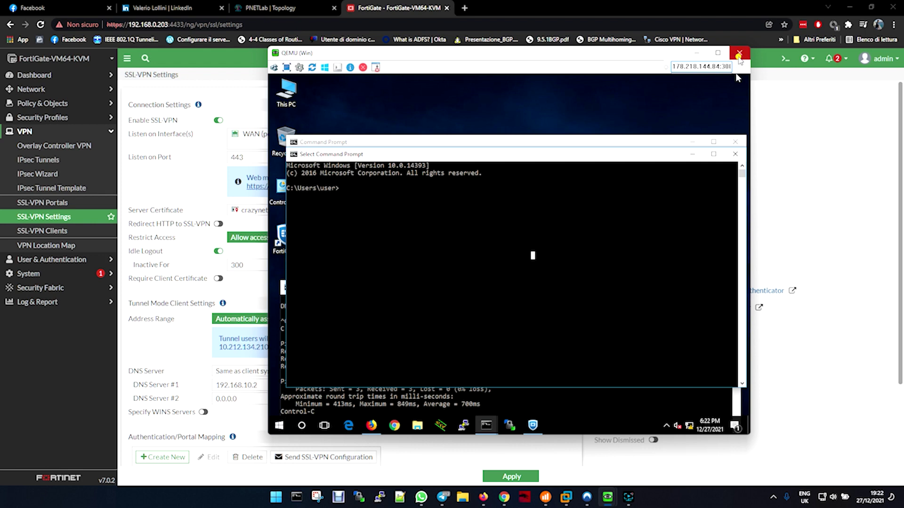
pyautogui.click(739, 54)
# Stop the Win node in the PNETLab topology, then open FortiGate's SSL-VPN Portals list
pyautogui.click(274, 9)
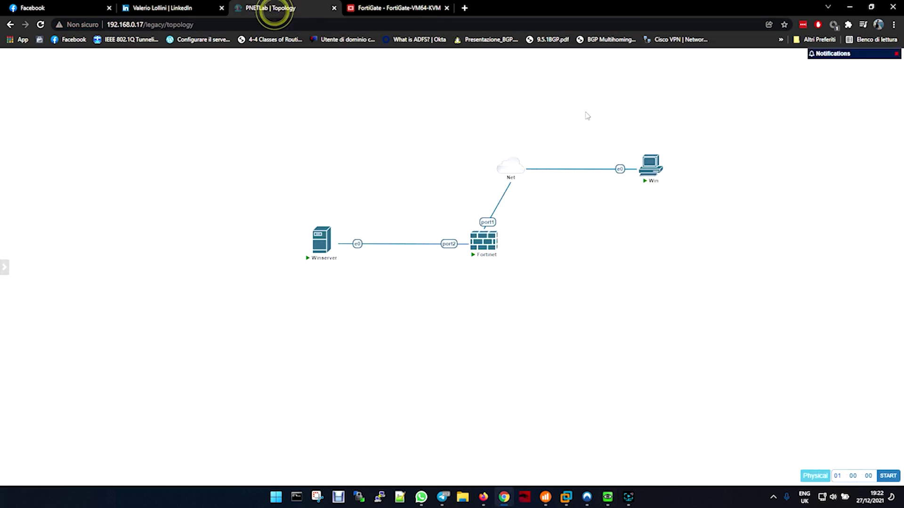
pyautogui.rightClick(648, 177)
pyautogui.click(667, 205)
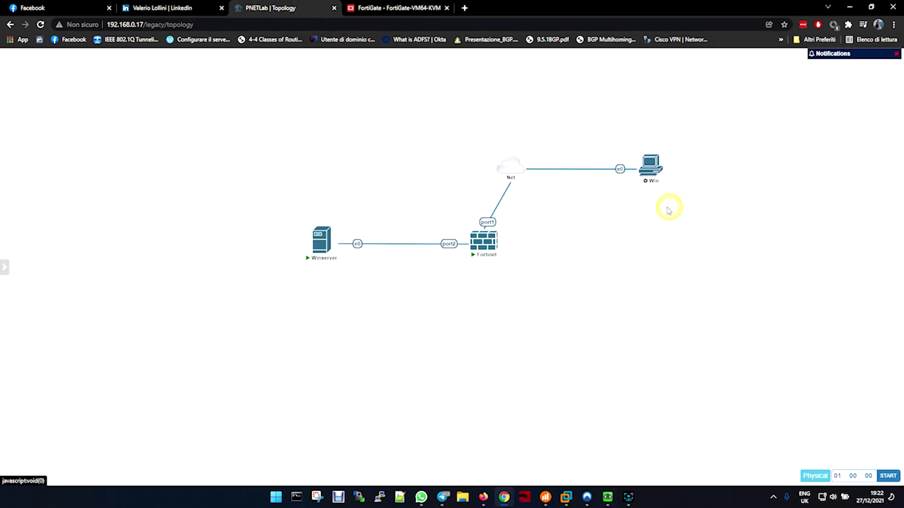
pyautogui.click(372, 7)
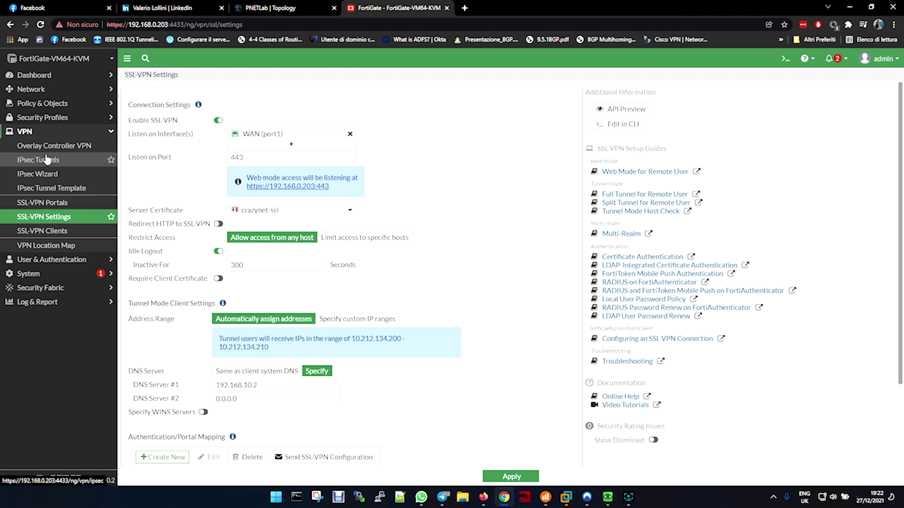
pyautogui.click(47, 203)
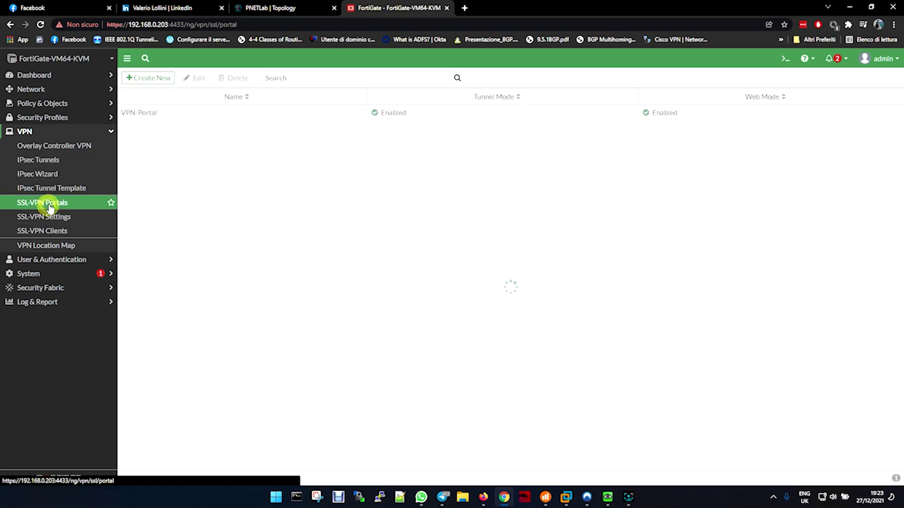
pyautogui.doubleClick(144, 116)
pyautogui.scroll(-4, 384, 359)
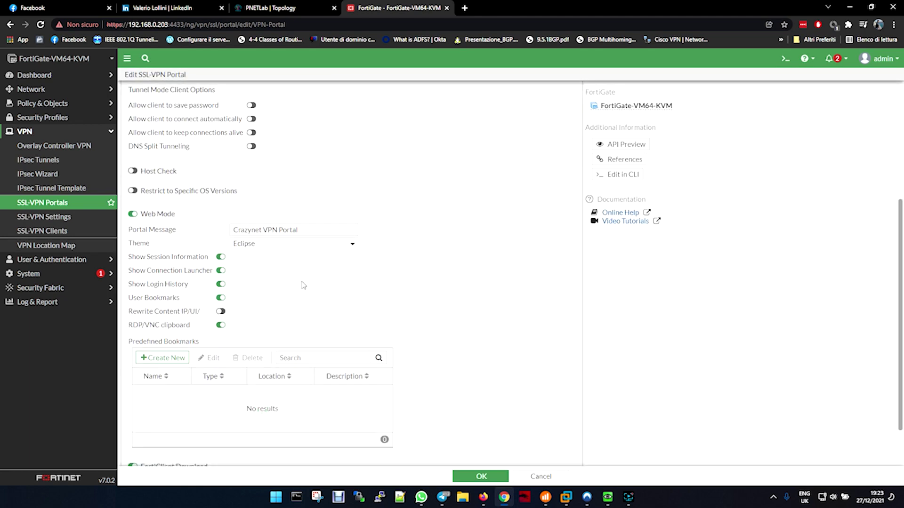
pyautogui.click(259, 247)
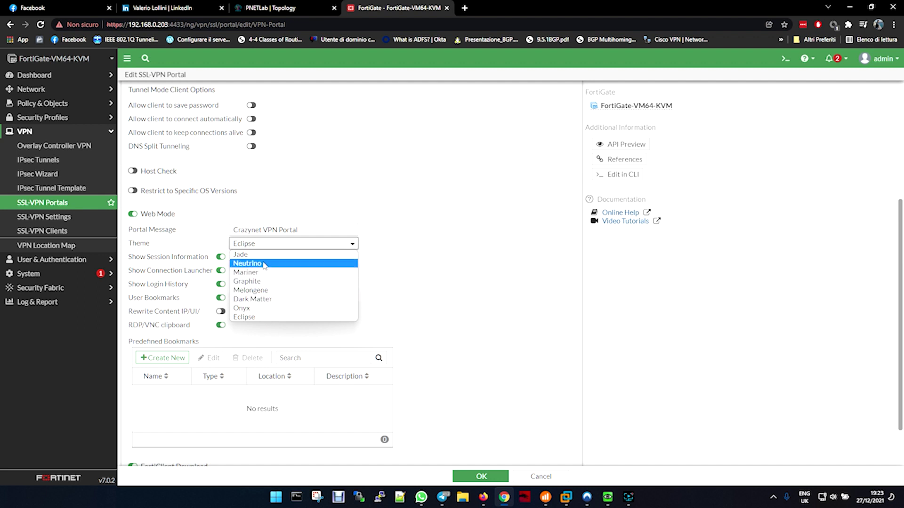
pyautogui.click(262, 317)
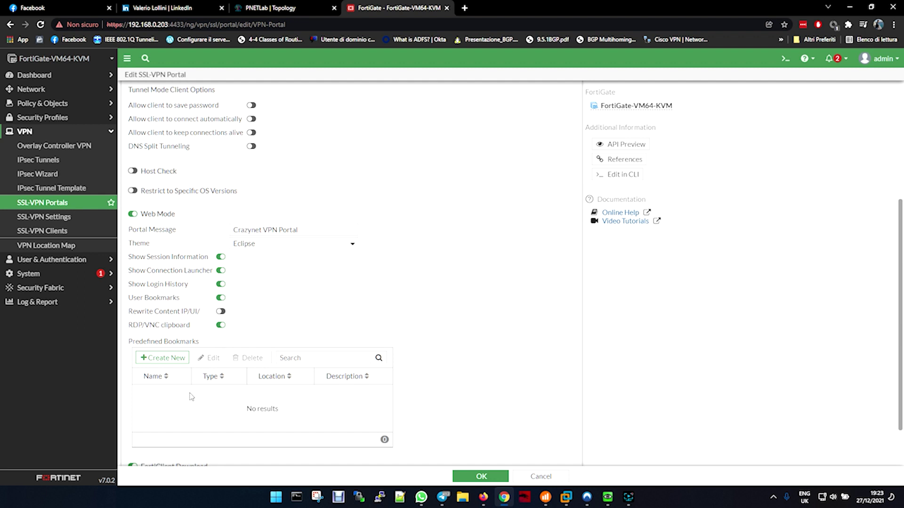
pyautogui.scroll(4, 193, 398)
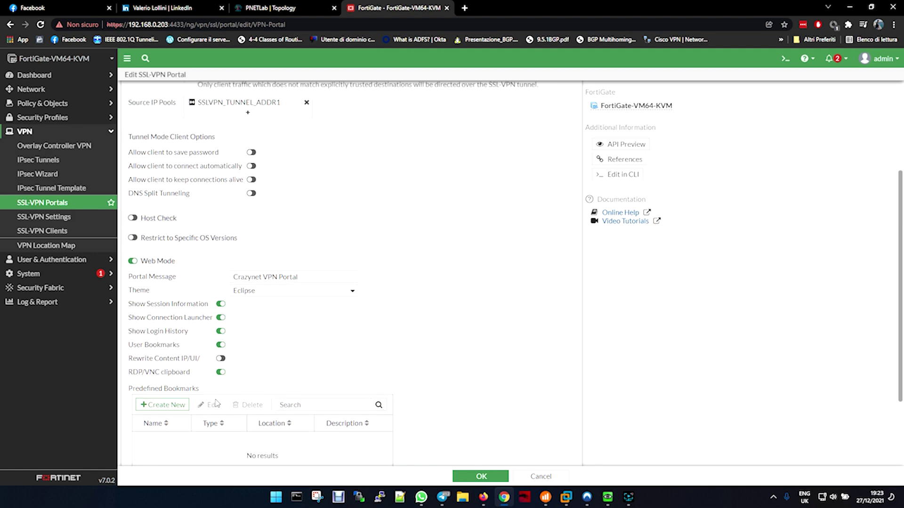
pyautogui.click(60, 217)
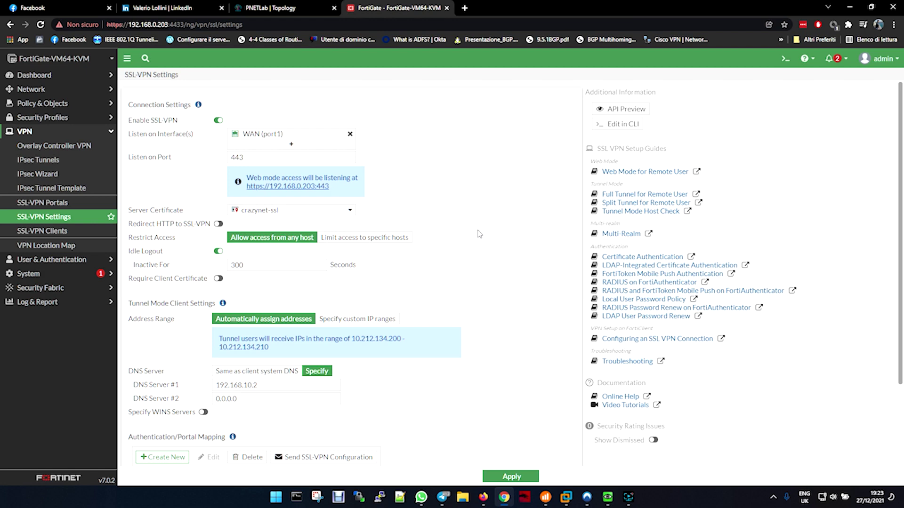
pyautogui.scroll(-2, 479, 234)
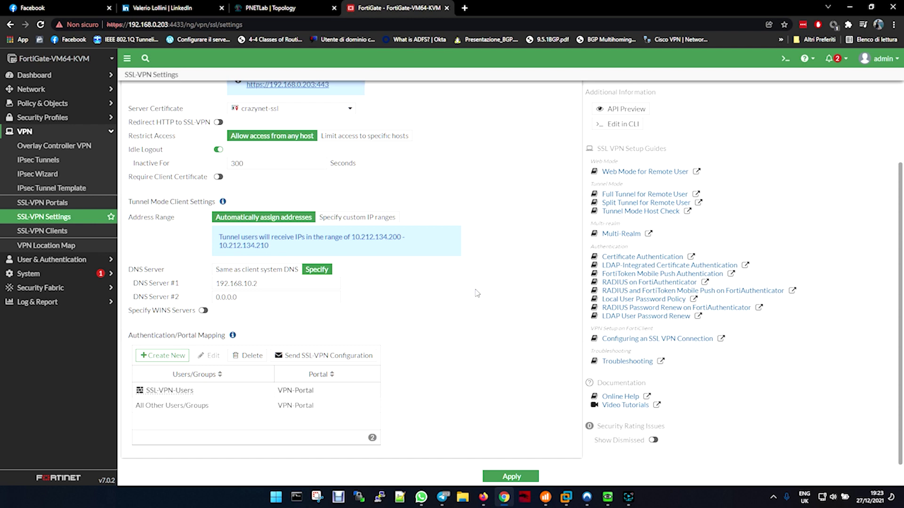
pyautogui.scroll(2, 477, 293)
pyautogui.doubleClick(253, 158)
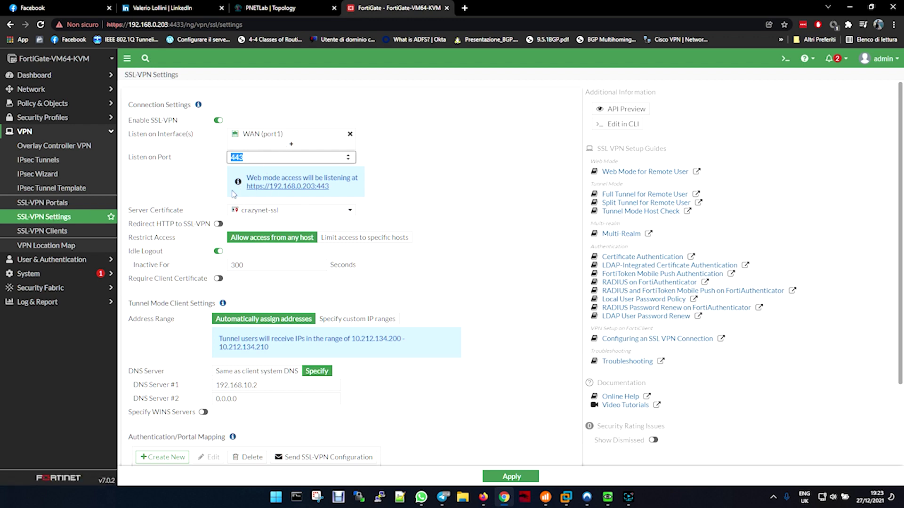
pyautogui.click(446, 205)
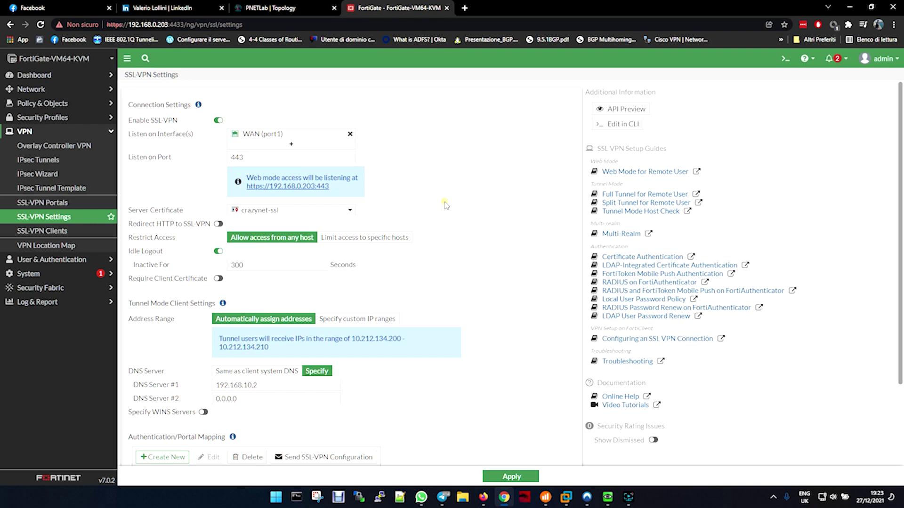